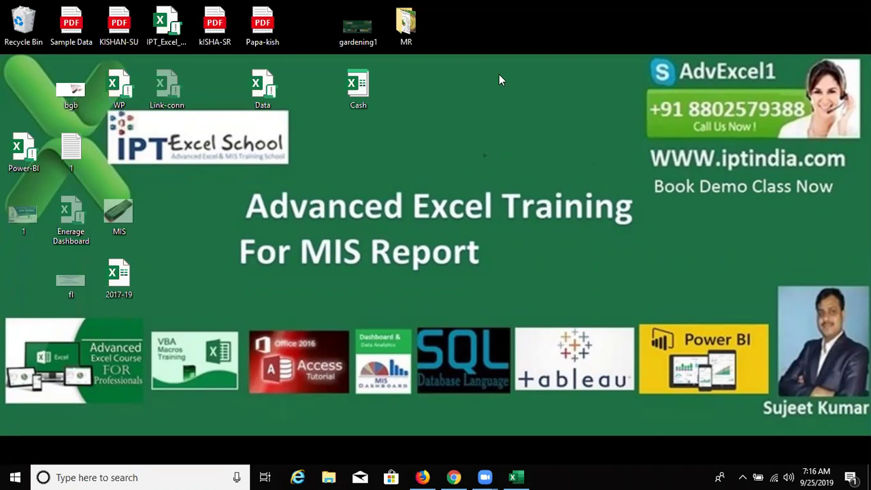
# Bring Book1 to the front and select column A, row 1, then cell A1
pyautogui.click(526, 475)
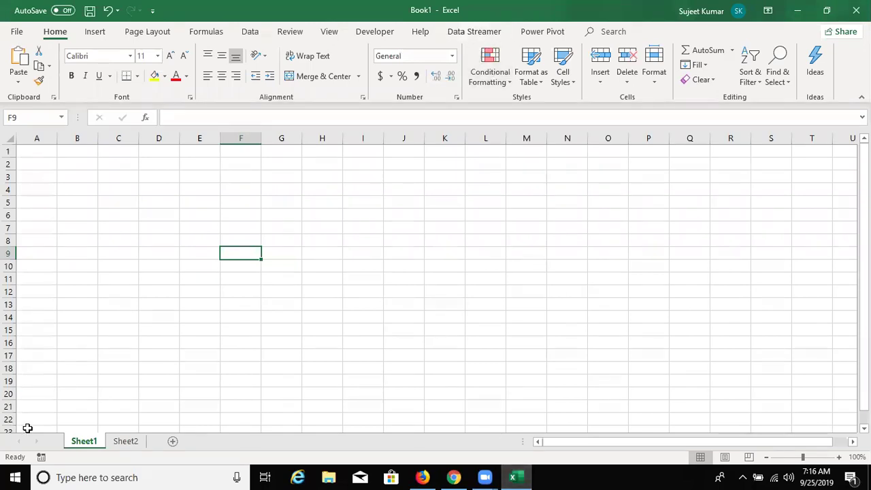
pyautogui.click(38, 139)
pyautogui.click(10, 149)
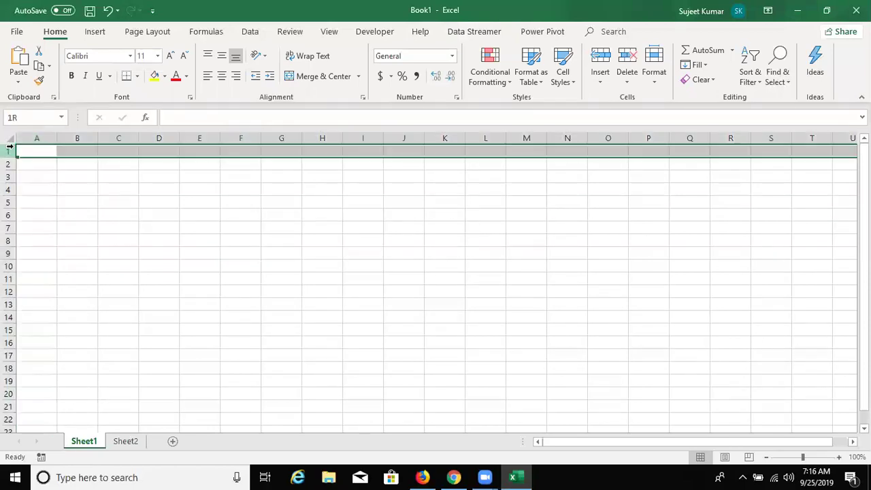
pyautogui.click(41, 149)
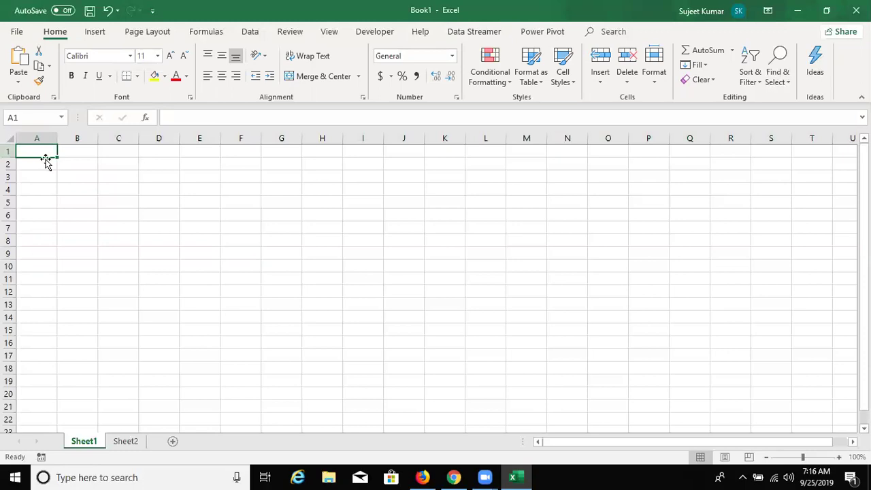
pyautogui.press('Right')
pyautogui.press('Left')
# Enter 457 in A1 as a trial, clear it, then jump to the last row and back
pyautogui.write('457')
pyautogui.press('Return')
pyautogui.press('Up')
pyautogui.press('Delete')
pyautogui.hotkey('ctrl', 'Down')
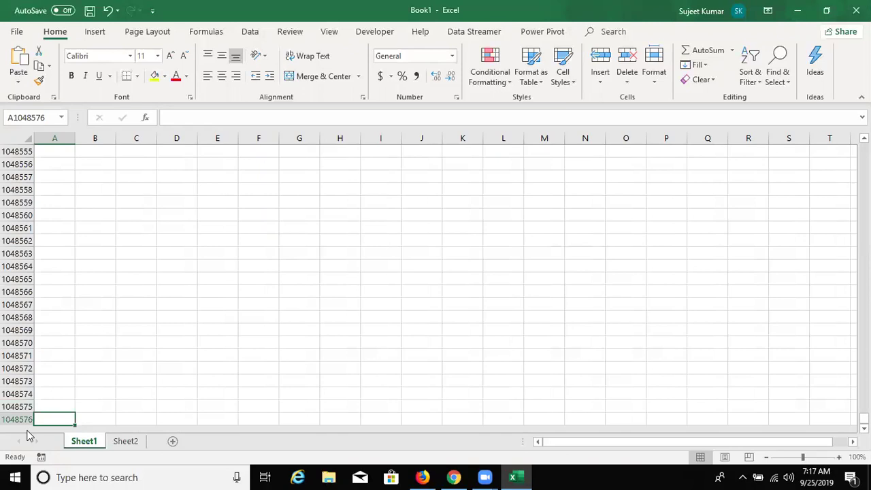
pyautogui.press('Up')
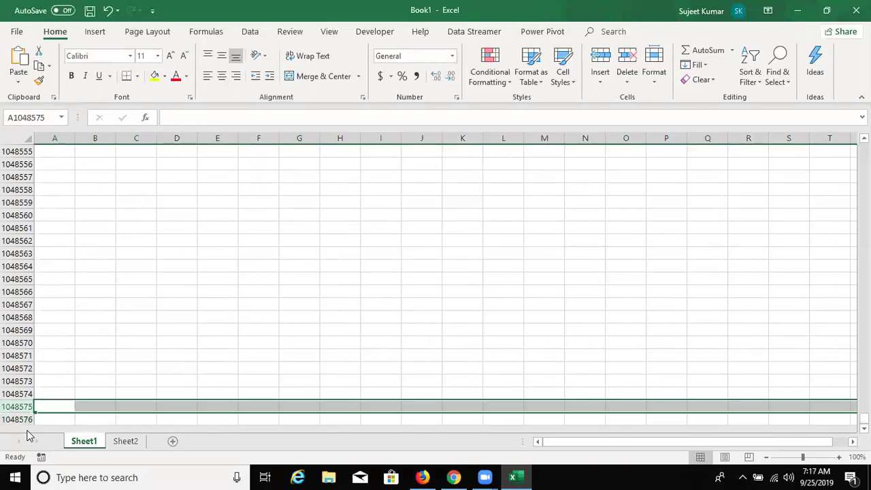
pyautogui.hotkey('ctrl', 'Home')
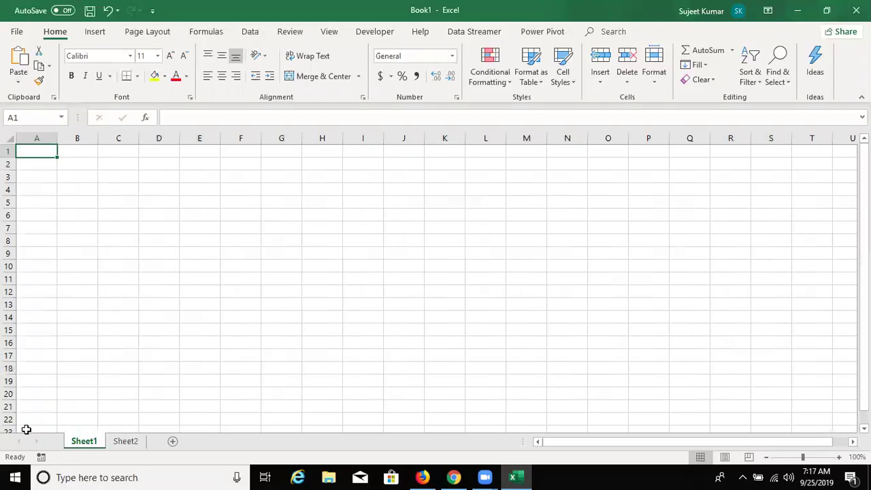
# Rename Sheet1 to 'Custmer'
pyautogui.doubleClick(91, 440)
pyautogui.write('Custer')
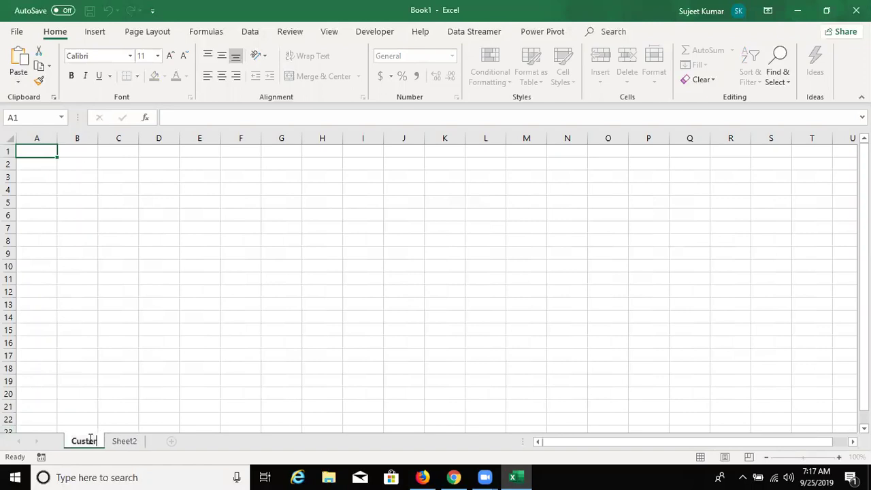
pyautogui.press('BackSpace')
pyautogui.press('BackSpace')
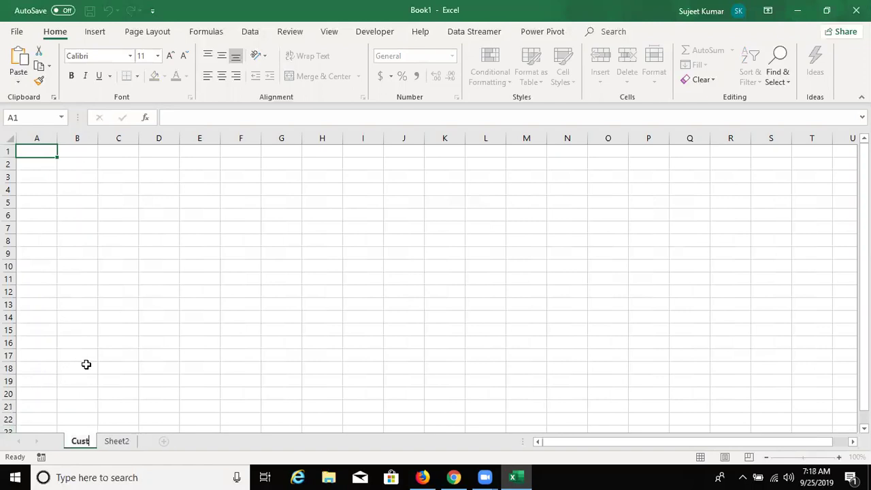
pyautogui.write('mer')
pyautogui.click(116, 264)
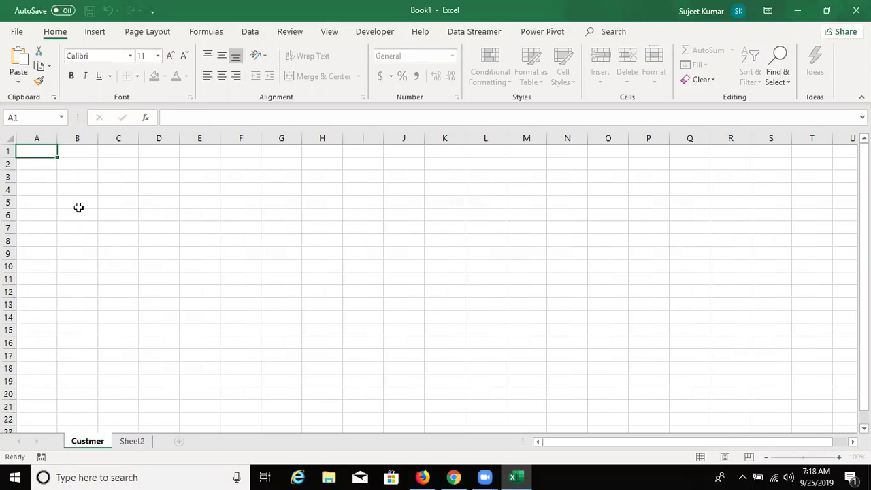
# Enter the headers Cid, Name and Address in A1:C1
pyautogui.click(40, 152)
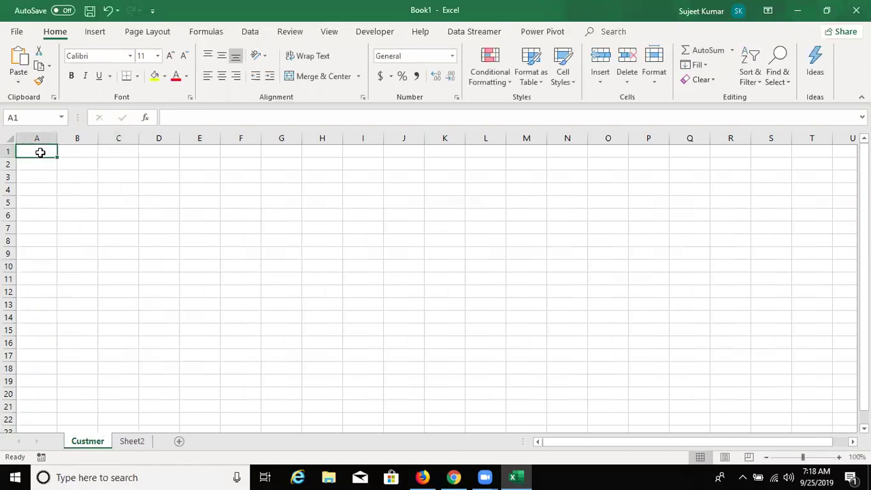
pyautogui.write('Cid')
pyautogui.press('Tab')
pyautogui.write('Name')
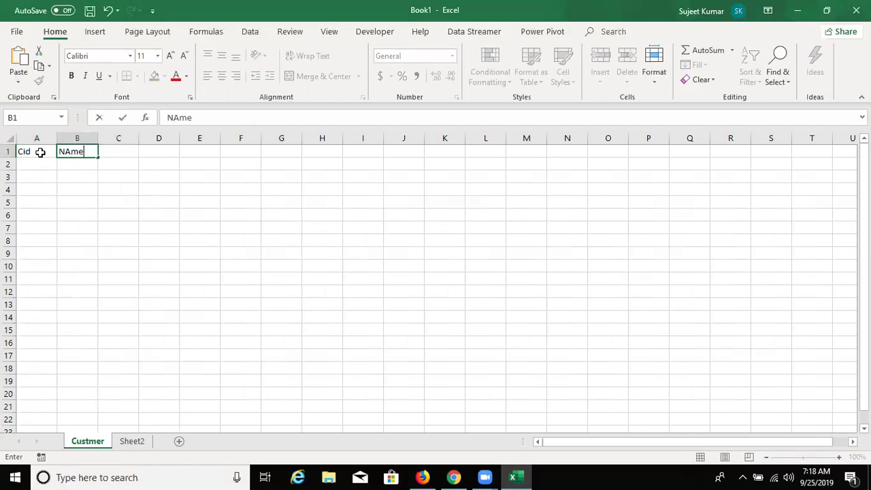
pyautogui.press('Tab')
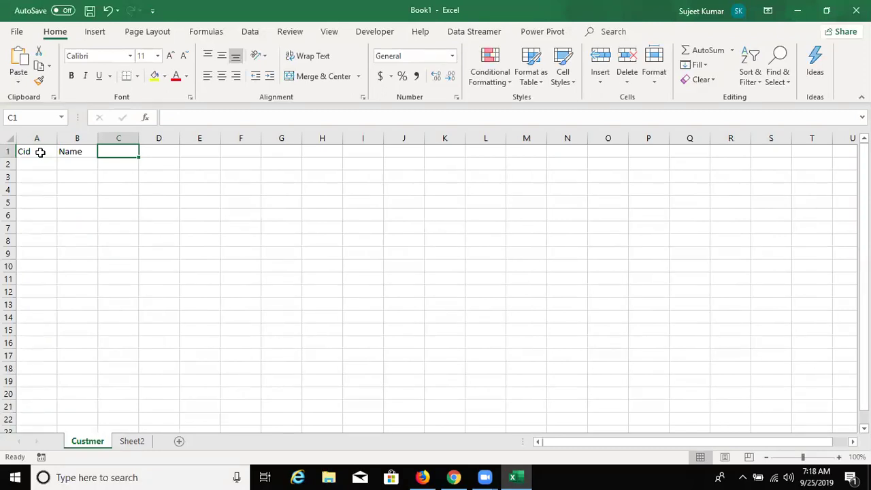
pyautogui.write('Addes')
pyautogui.press('BackSpace')
pyautogui.press('BackSpace')
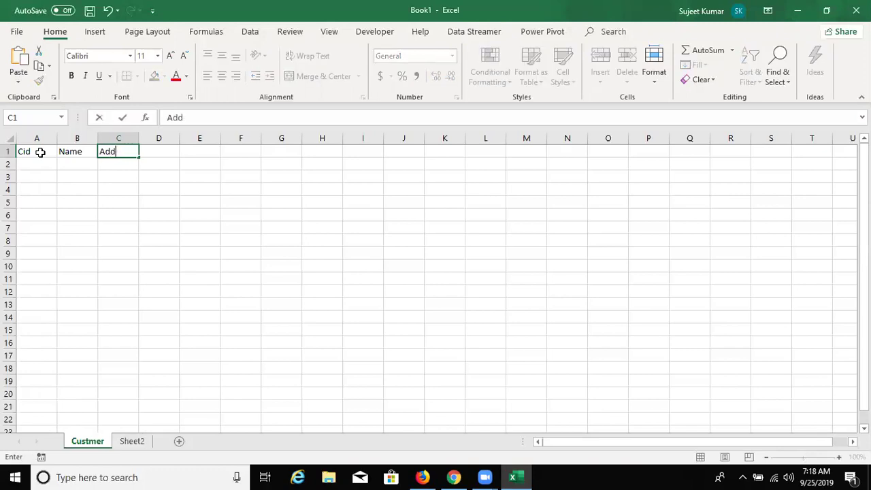
pyautogui.write('ress')
pyautogui.press('Return')
# Enter the first record in row 2: Cid 1 and the customer's name
pyautogui.write('1')
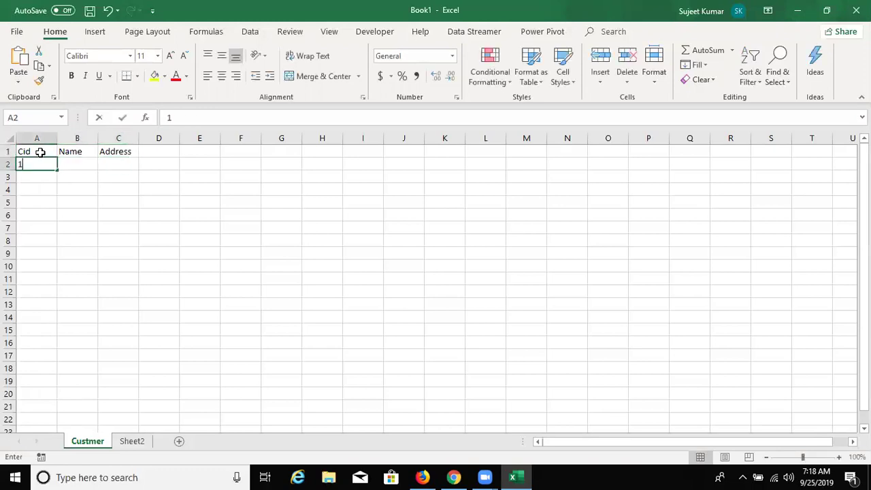
pyautogui.press('Tab')
pyautogui.write('Puja')
pyautogui.press('Tab')
pyautogui.press('Left')
pyautogui.press('Left')
pyautogui.press('Down')
pyautogui.hotkey('ctrl', 'Down')
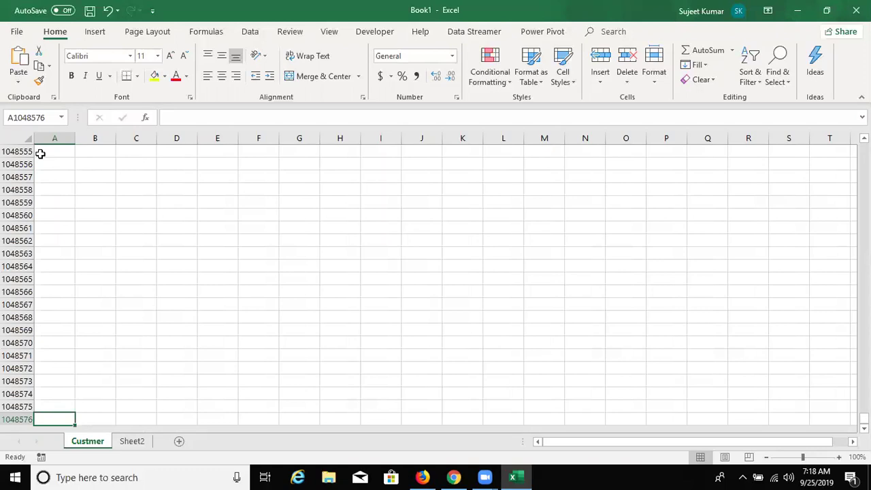
# Add a new Sheet3 after Sheet2, then return to the top of the Custmer data
pyautogui.click(135, 441)
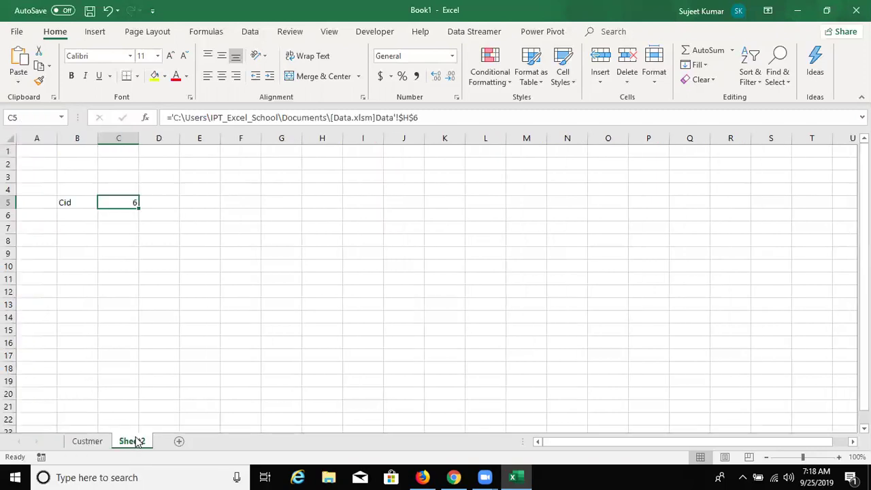
pyautogui.click(179, 441)
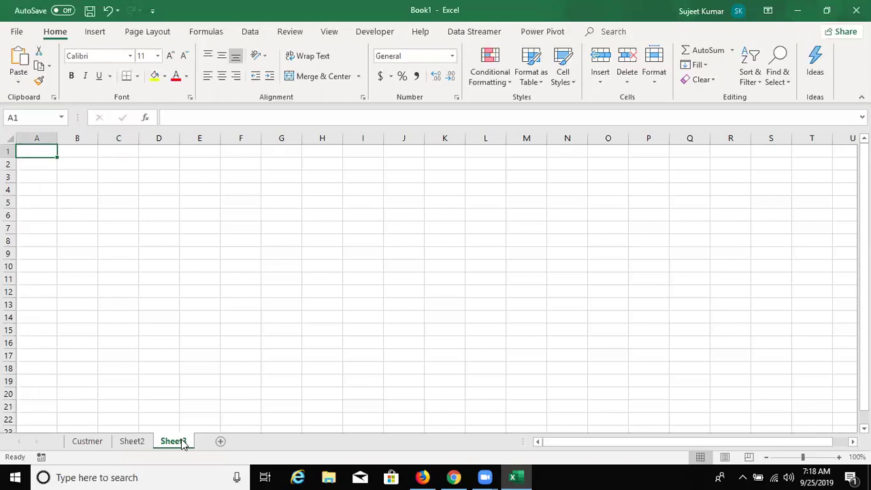
pyautogui.click(81, 441)
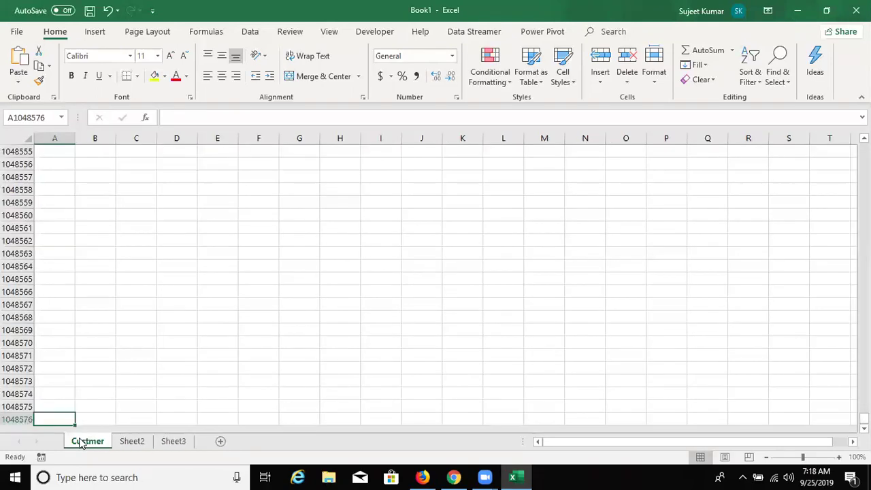
pyautogui.hotkey('ctrl', 'Up')
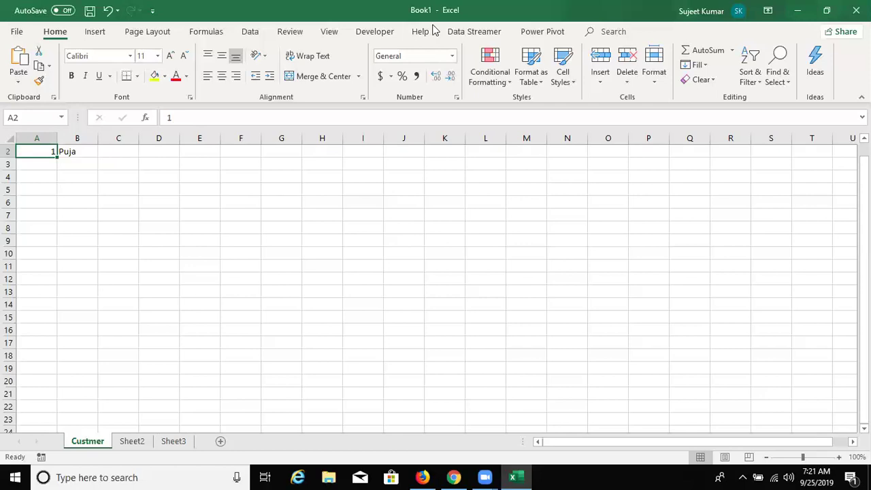
# Open the Data workbook from the Recent list in the File view
pyautogui.click(79, 201)
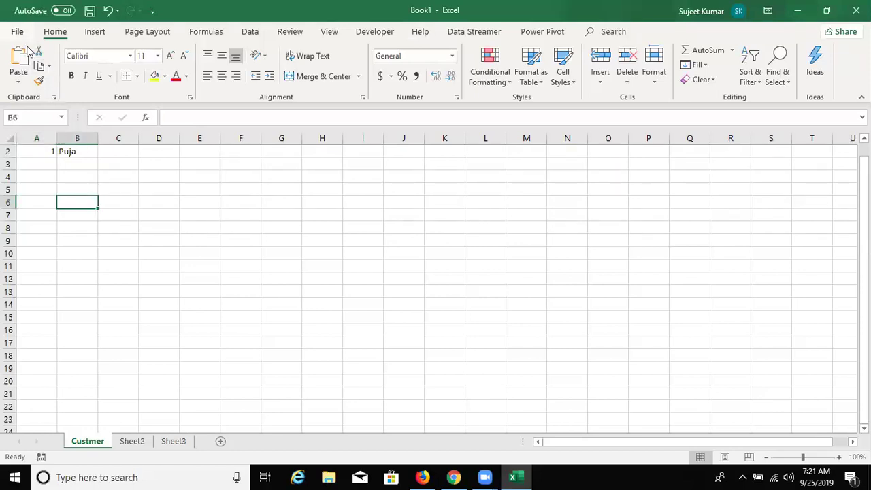
pyautogui.hotkey('alt', 'f')
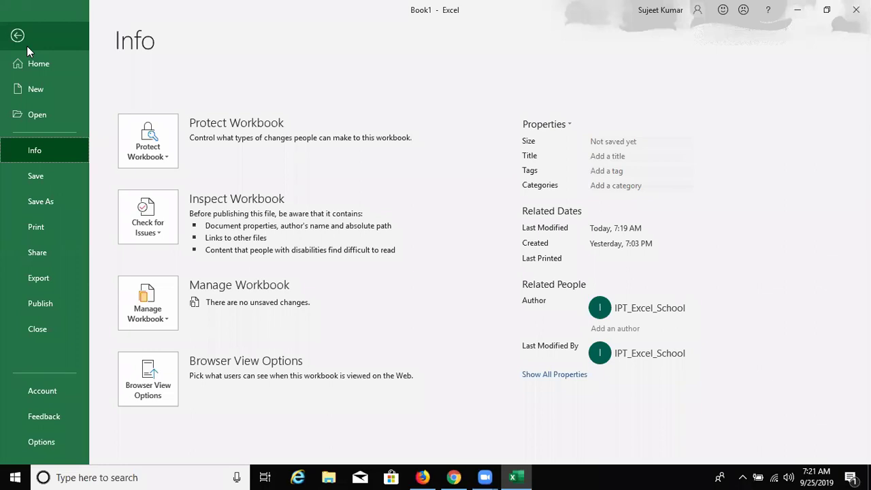
pyautogui.click(30, 118)
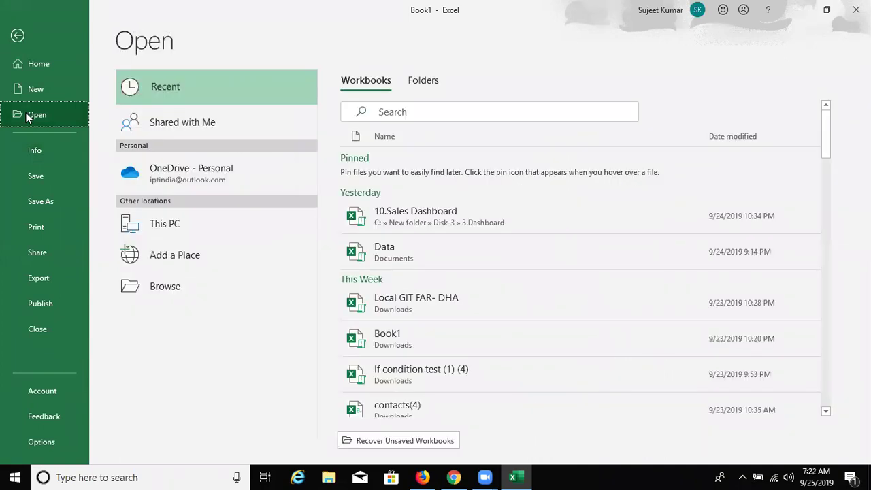
pyautogui.click(366, 258)
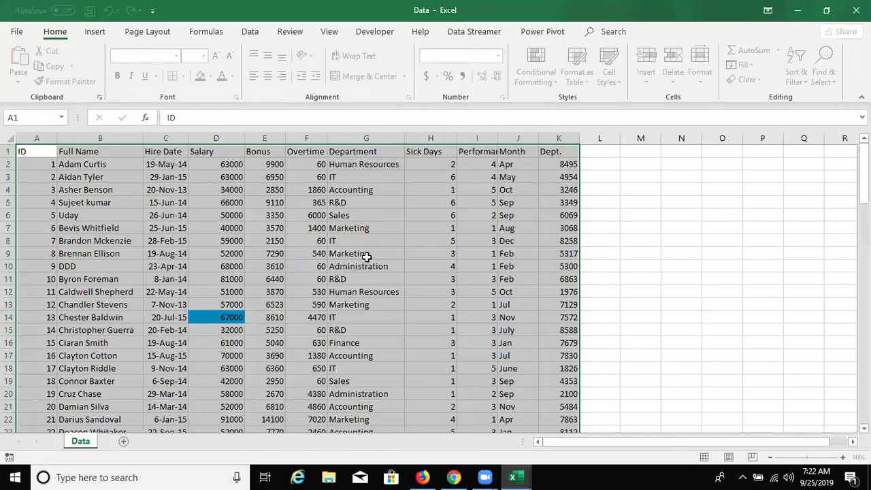
pyautogui.press('Right')
pyautogui.press('Right')
pyautogui.press('Right')
pyautogui.press('Right')
pyautogui.press('Right')
pyautogui.press('Right')
pyautogui.press('Right')
pyautogui.press('Right')
pyautogui.press('Right')
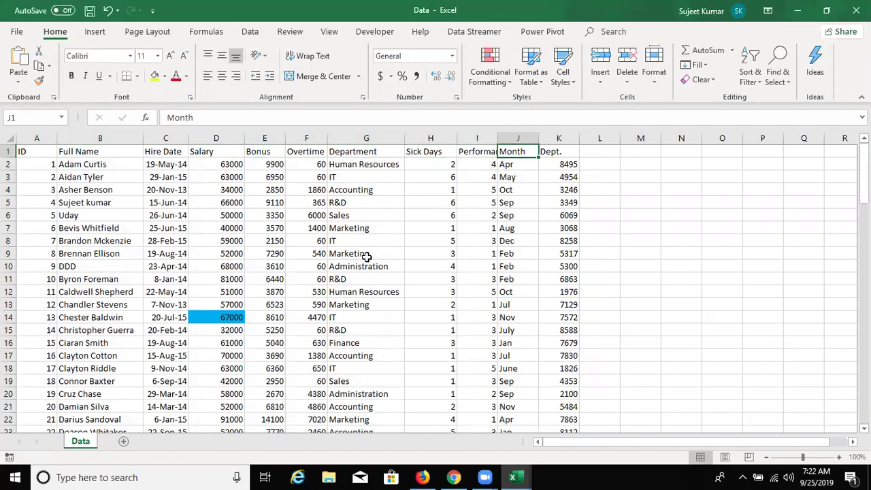
pyautogui.press('Left')
pyautogui.press('Left')
pyautogui.press('Left')
pyautogui.press('Left')
pyautogui.press('Left')
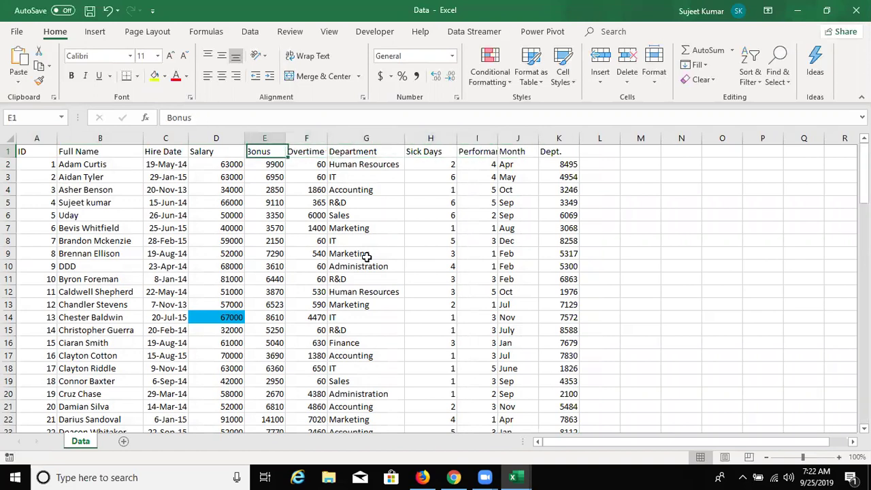
pyautogui.press('Left')
pyautogui.press('Left')
pyautogui.press('Left')
pyautogui.hotkey('ctrl', 'Down')
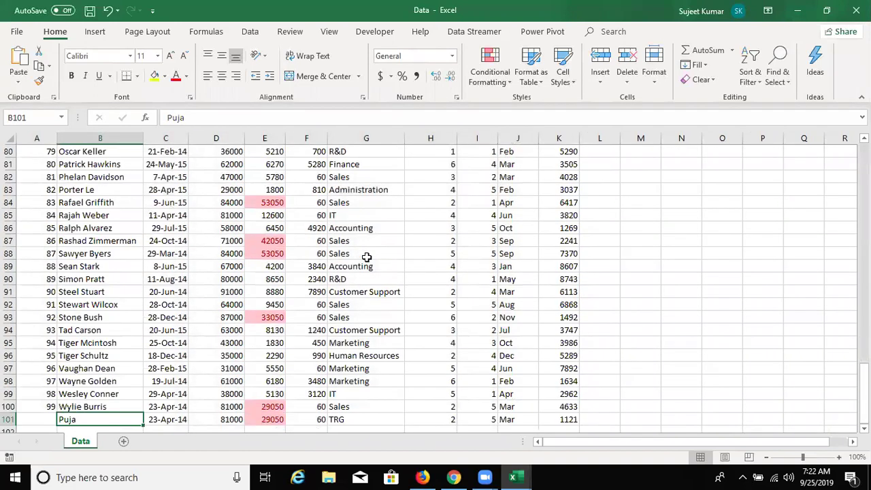
pyautogui.hotkey('ctrl', 'Up')
pyautogui.press('Right')
pyautogui.press('Right')
pyautogui.press('Right')
pyautogui.press('Right')
pyautogui.press('Right')
pyautogui.press('Right')
pyautogui.press('Right')
pyautogui.press('Right')
pyautogui.press('Right')
pyautogui.press('Right')
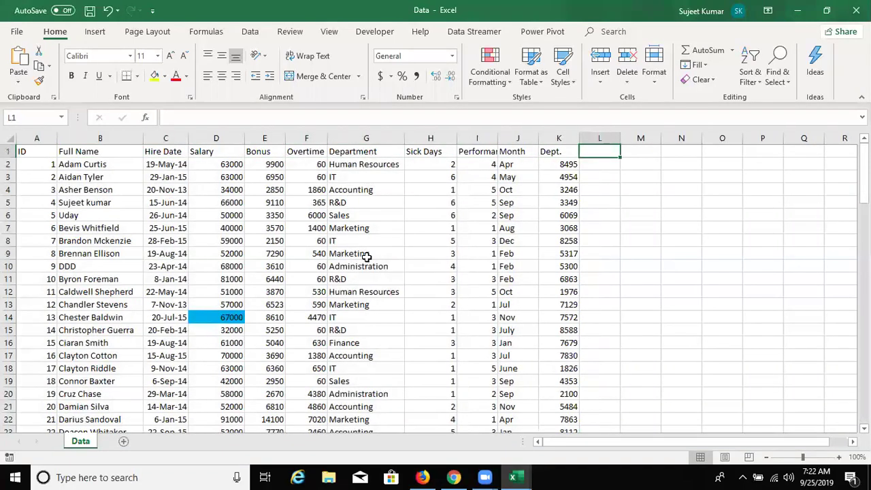
pyautogui.press('Left')
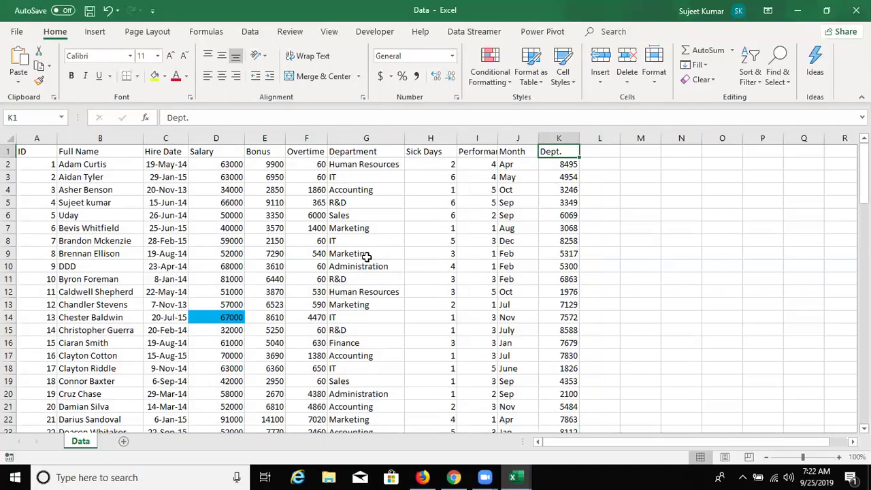
pyautogui.press('Left')
pyautogui.press('Left')
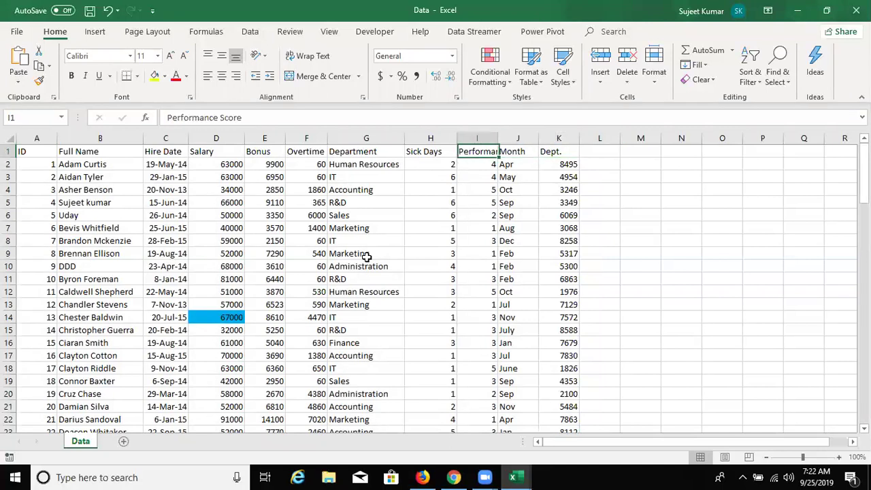
pyautogui.press('Left')
pyautogui.press('Left')
pyautogui.hotkey('ctrl', 'space')
pyautogui.press('Left')
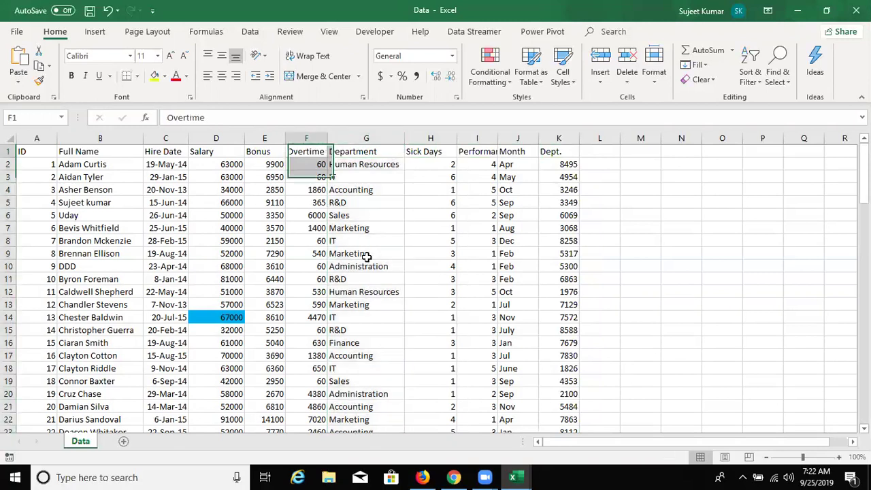
pyautogui.press('Left')
pyautogui.press('Left')
pyautogui.hotkey('ctrl', 'space')
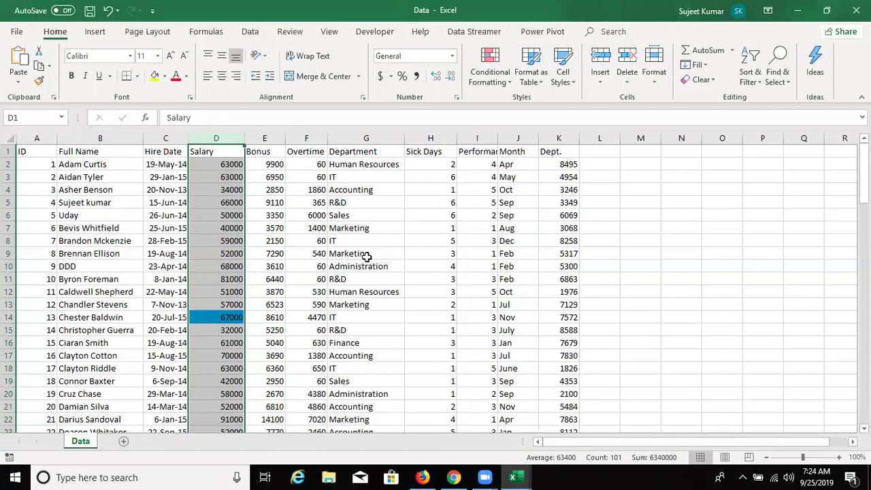
pyautogui.click(27, 152)
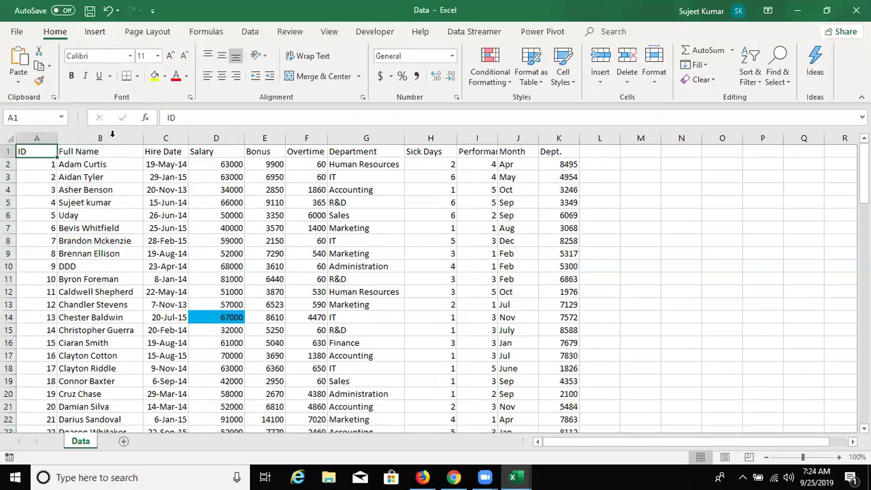
pyautogui.click(255, 192)
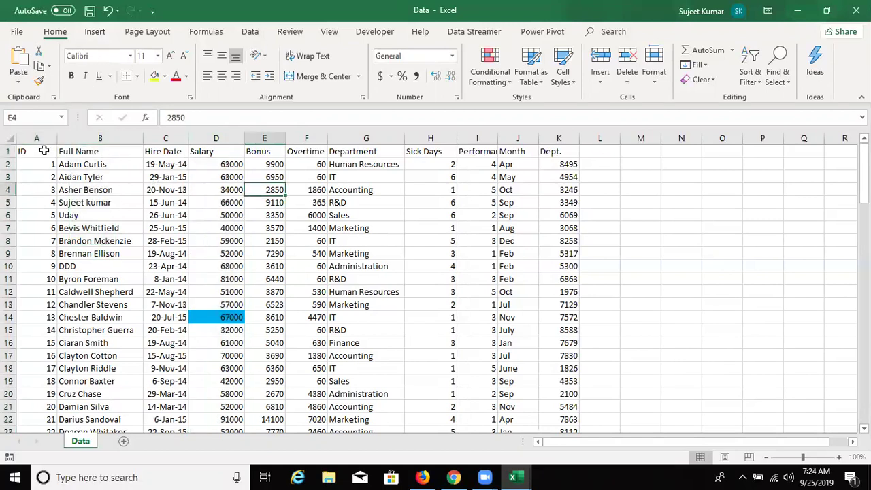
pyautogui.click(45, 151)
# Insert a PivotTable on a new worksheet with Department as row labels IT through TRG
pyautogui.click(94, 33)
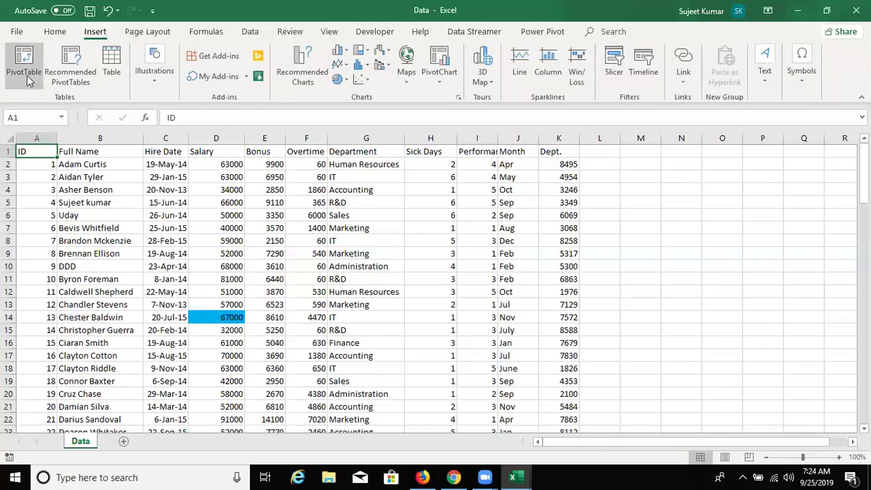
pyautogui.click(27, 80)
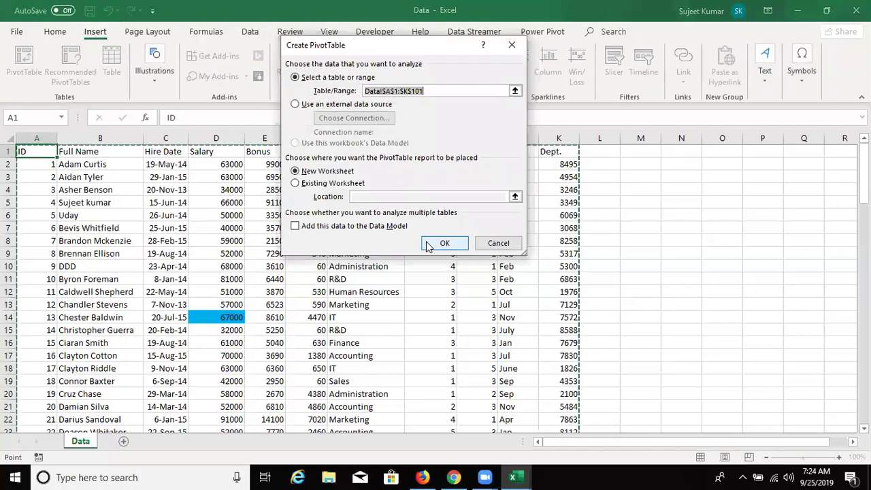
pyautogui.click(425, 241)
pyautogui.moveTo(689, 288)
pyautogui.mouseDown()
pyautogui.moveTo(713, 338)
pyautogui.moveTo(711, 396)
pyautogui.mouseUp()
pyautogui.moveTo(58, 192); pyautogui.dragTo(47, 301)
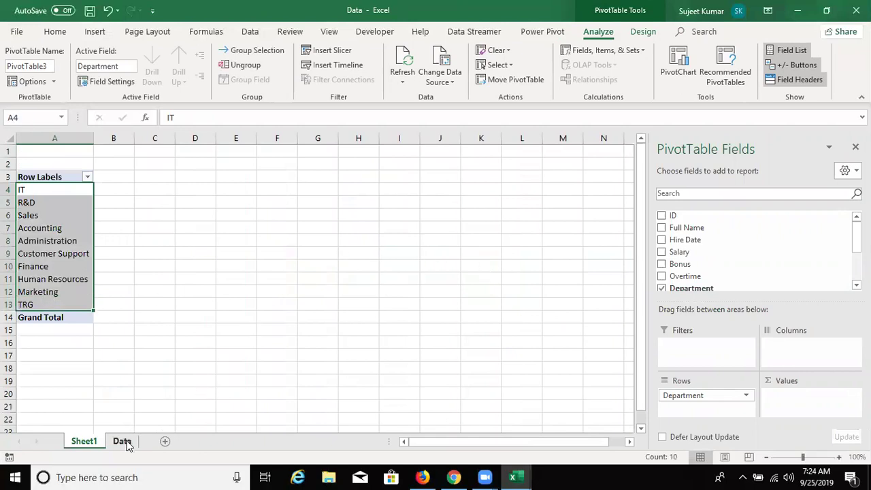
# Delete Sheet1 and its pivot table permanently
pyautogui.rightClick(77, 442)
pyautogui.click(108, 307)
pyautogui.click(420, 275)
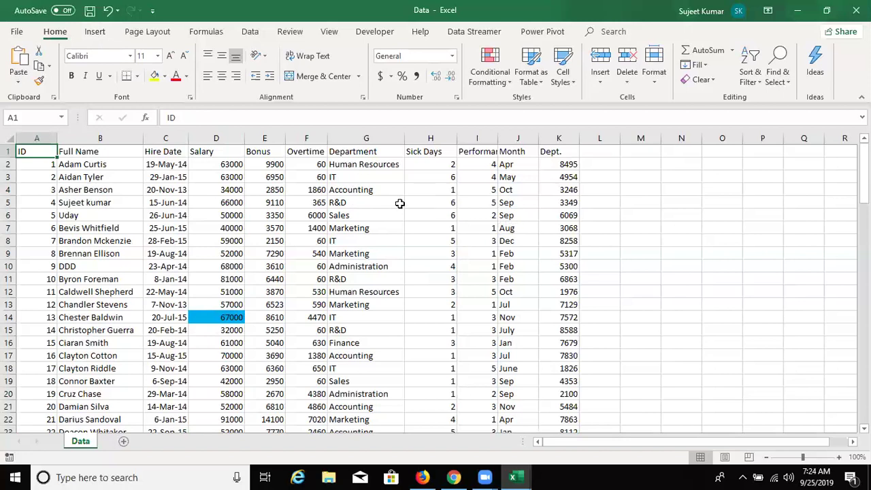
# Inspect the Human Resources and IT Department cells, then return to cell A1
pyautogui.click(365, 169)
pyautogui.click(351, 212)
pyautogui.click(363, 314)
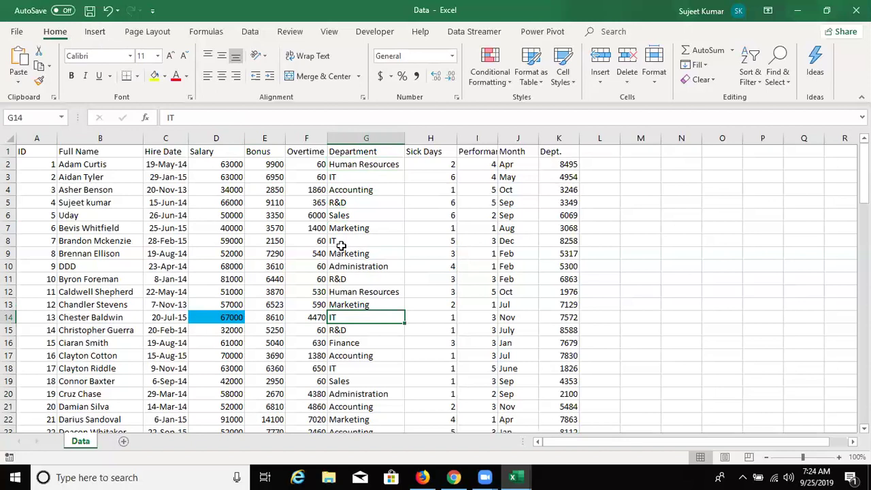
pyautogui.click(43, 150)
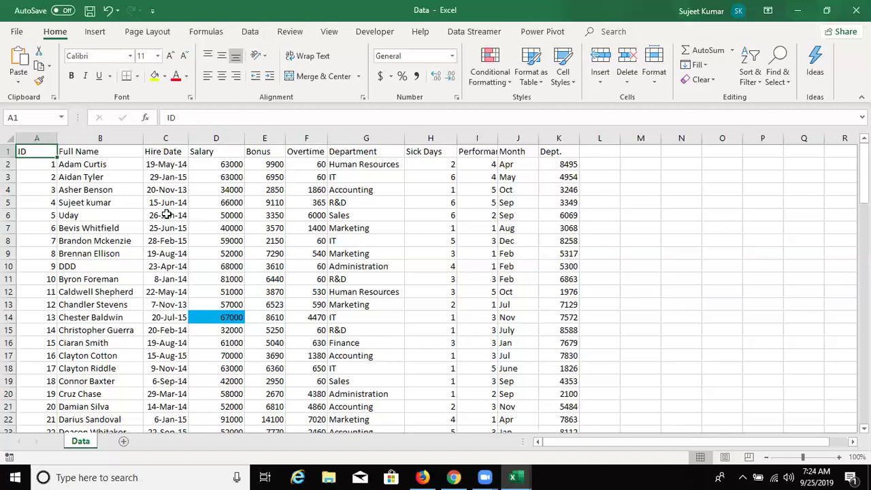
pyautogui.scroll(-6, 155, 344)
# Create an empty PivotTable from Data!$A$1:$K$101 on a new worksheet, then return to Data
pyautogui.scroll(5, 153, 343)
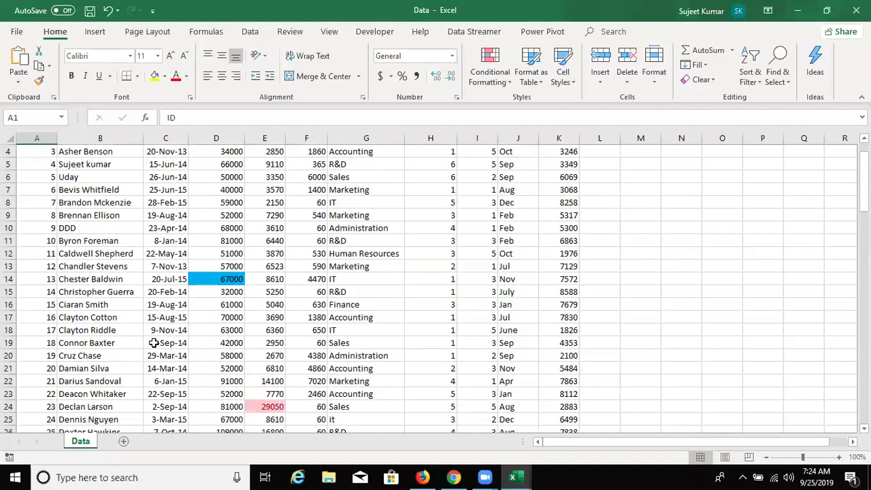
pyautogui.click(95, 31)
pyautogui.click(23, 61)
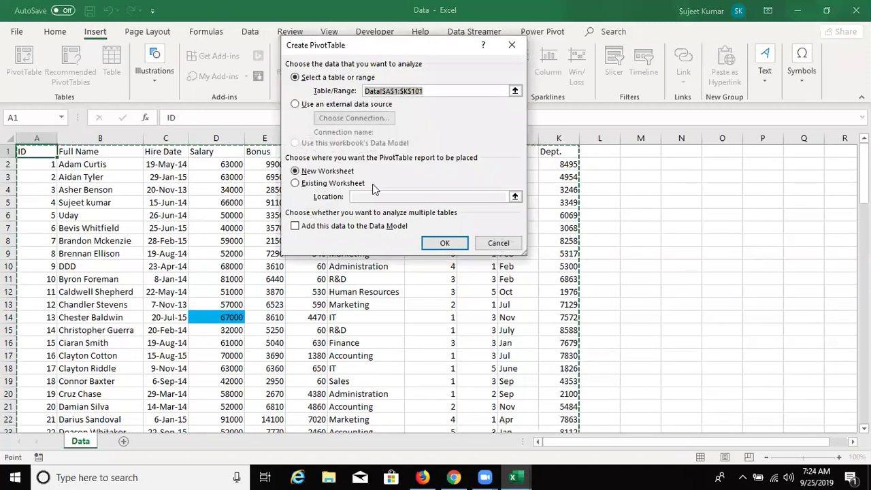
pyautogui.click(445, 244)
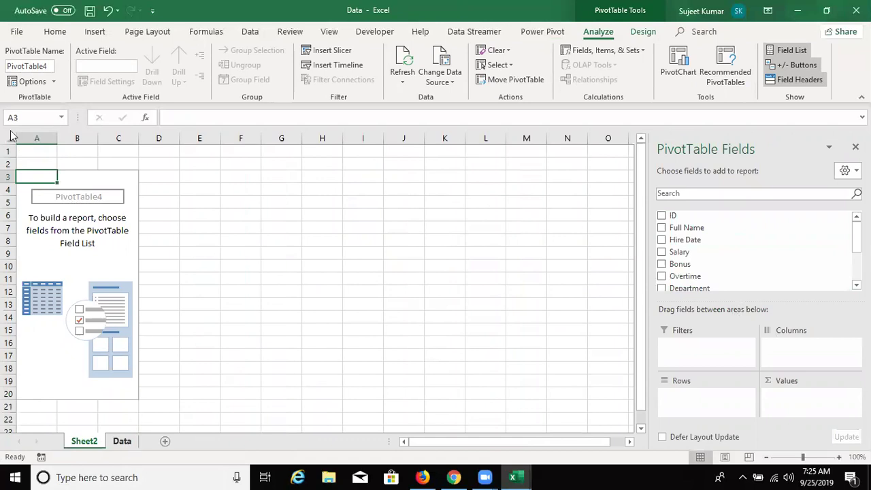
pyautogui.hotkey('ctrl', 'pagedown')
# Make Department the row field of Sheet2's pivot, select labels IT through TRG, then show Data
pyautogui.moveTo(36, 154)
pyautogui.mouseDown()
pyautogui.moveTo(548, 152)
pyautogui.moveTo(559, 164)
pyautogui.mouseUp()
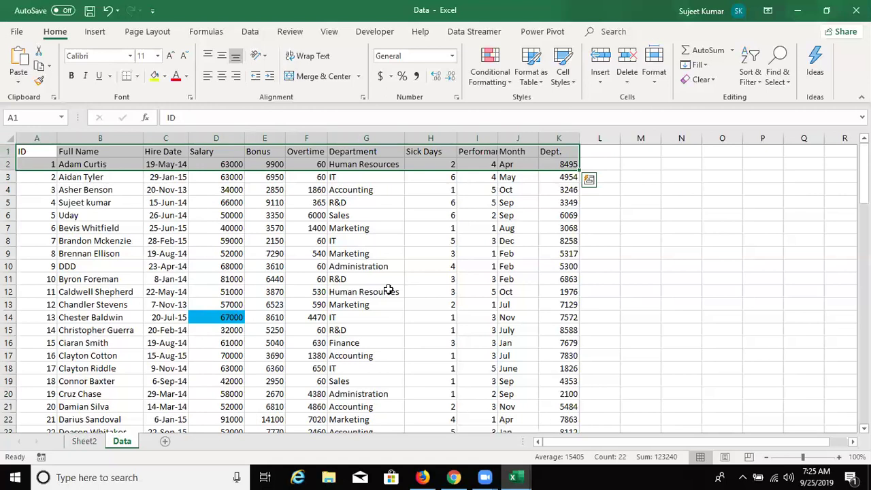
pyautogui.click(84, 441)
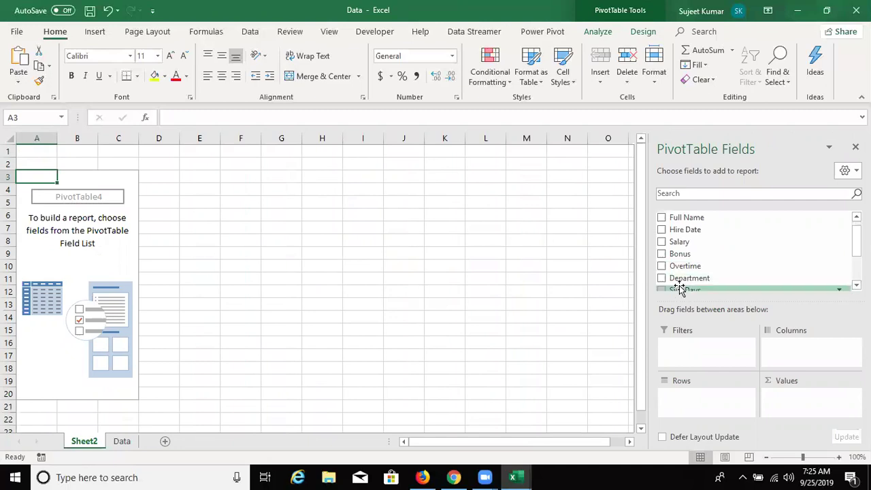
pyautogui.click(681, 287)
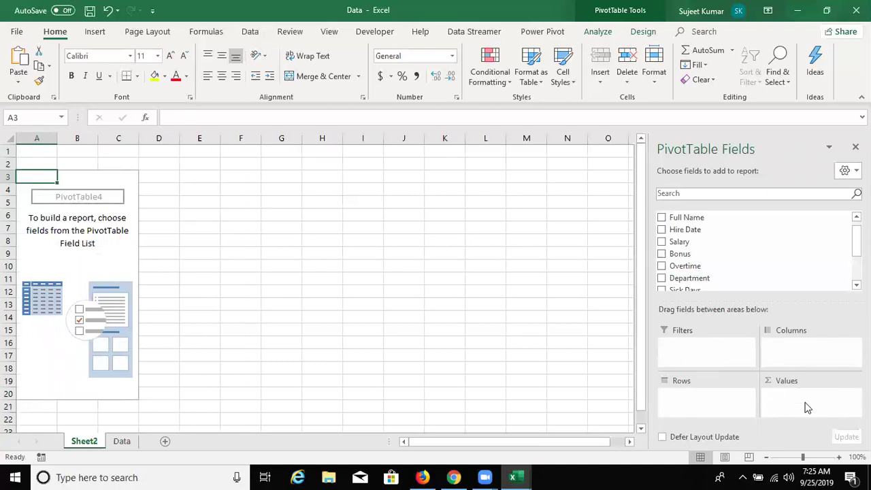
pyautogui.moveTo(689, 278)
pyautogui.mouseDown()
pyautogui.moveTo(696, 402)
pyautogui.moveTo(692, 395)
pyautogui.mouseUp()
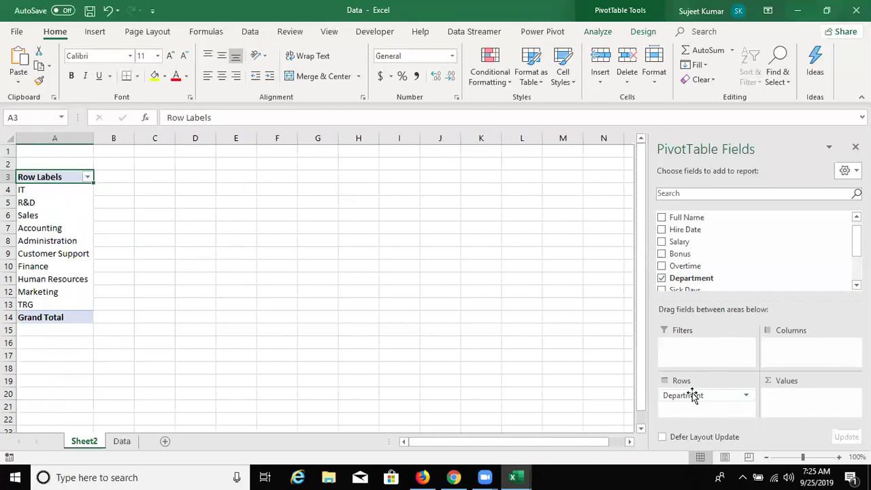
pyautogui.click(39, 192)
pyautogui.moveTo(42, 204); pyautogui.dragTo(39, 304)
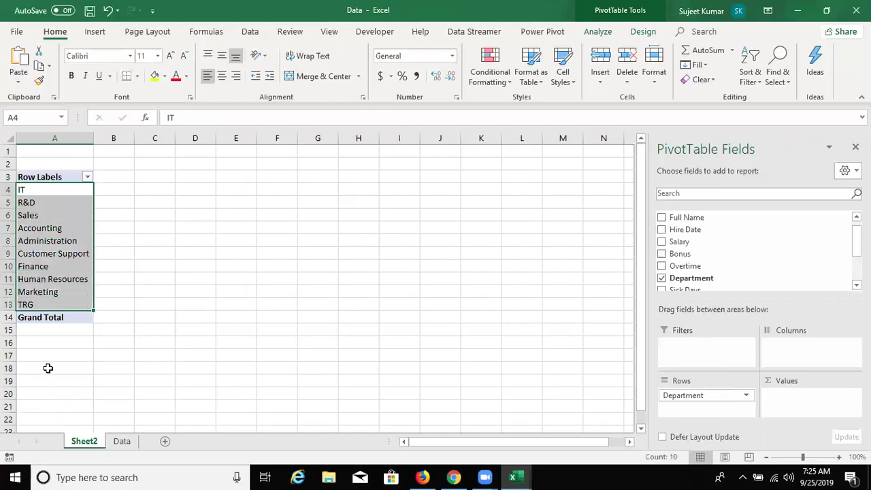
pyautogui.click(121, 441)
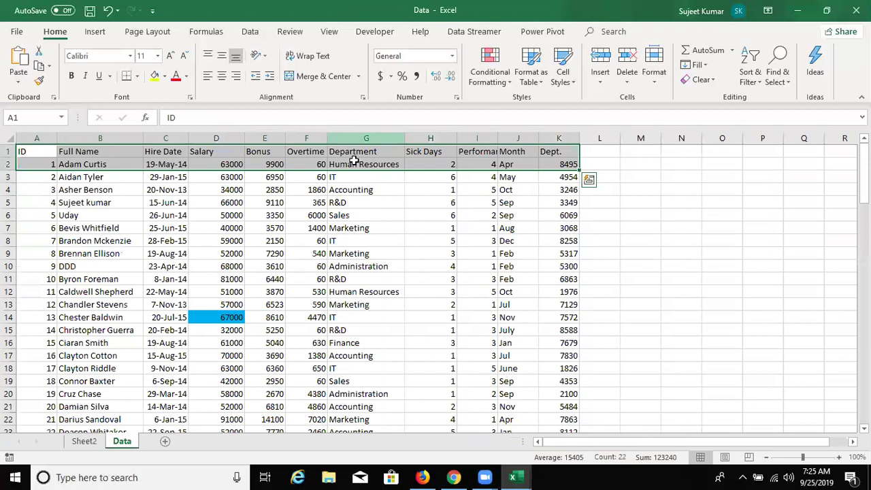
# Select the Department column entries on Data, then Sheet2's labels Sales through Human Resources
pyautogui.click(358, 164)
pyautogui.moveTo(359, 170)
pyautogui.mouseDown()
pyautogui.moveTo(357, 360)
pyautogui.moveTo(366, 423)
pyautogui.mouseUp()
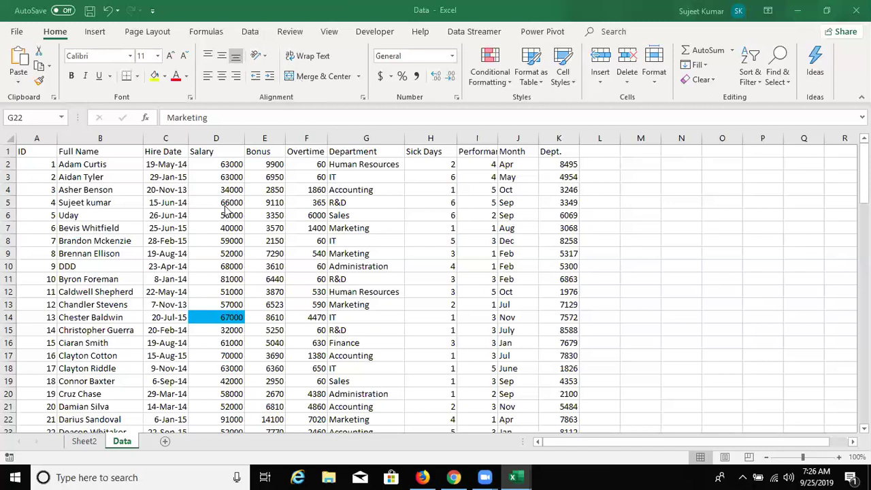
pyautogui.click(83, 441)
pyautogui.moveTo(42, 216)
pyautogui.mouseDown()
pyautogui.moveTo(42, 293)
pyautogui.moveTo(30, 191)
pyautogui.mouseUp()
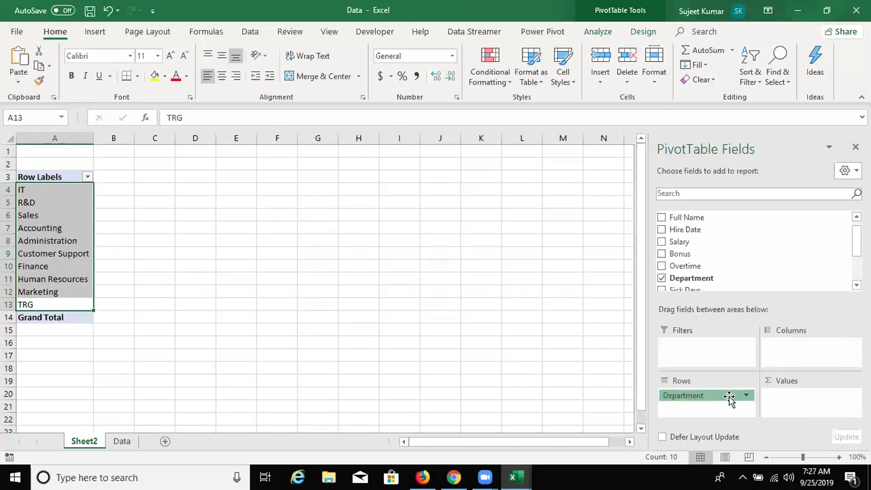
pyautogui.moveTo(729, 397); pyautogui.dragTo(799, 361)
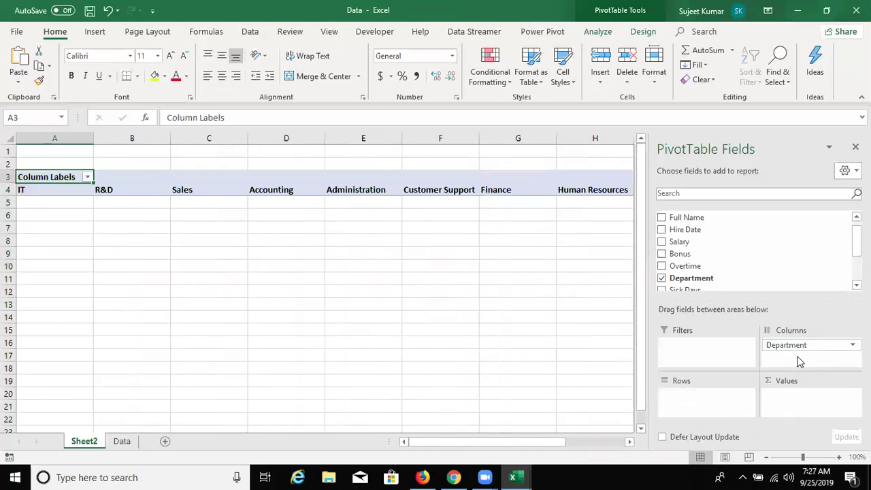
pyautogui.moveTo(216, 202); pyautogui.dragTo(424, 203)
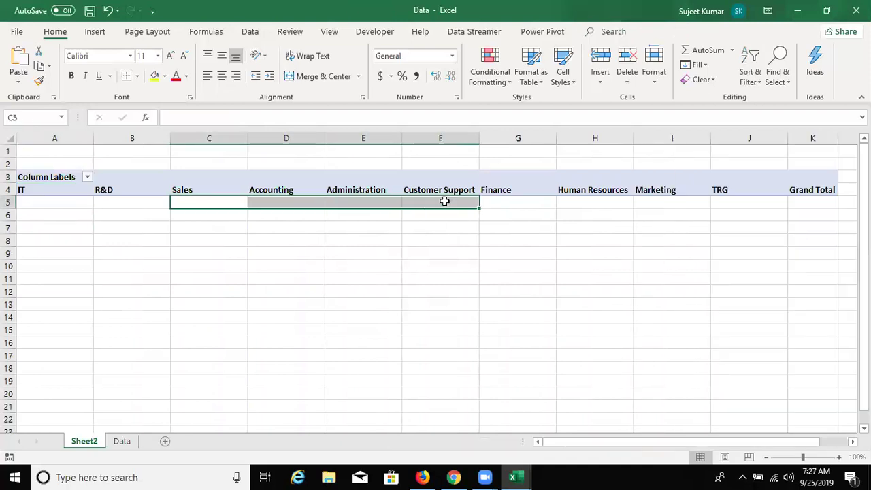
pyautogui.click(443, 190)
pyautogui.moveTo(786, 345); pyautogui.dragTo(720, 403)
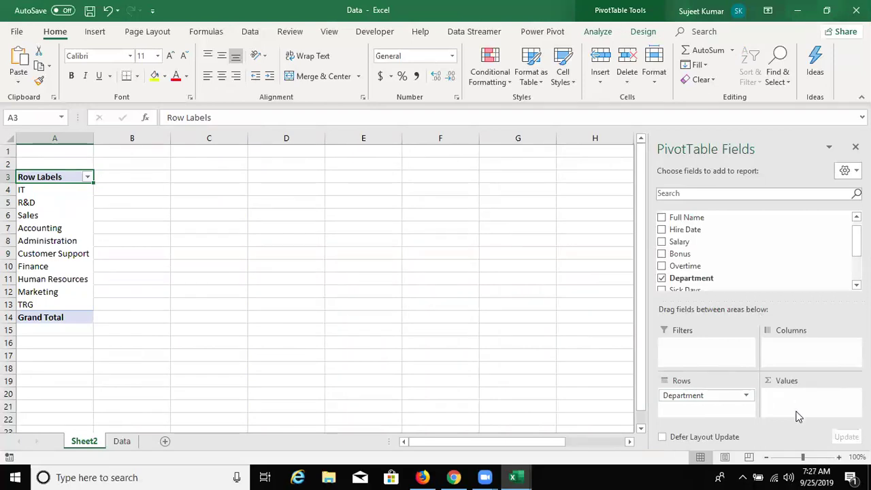
# Sum Salary per department in the pivot (total 6340000), check IT and R&D, then show Data
pyautogui.moveTo(680, 241); pyautogui.dragTo(800, 406)
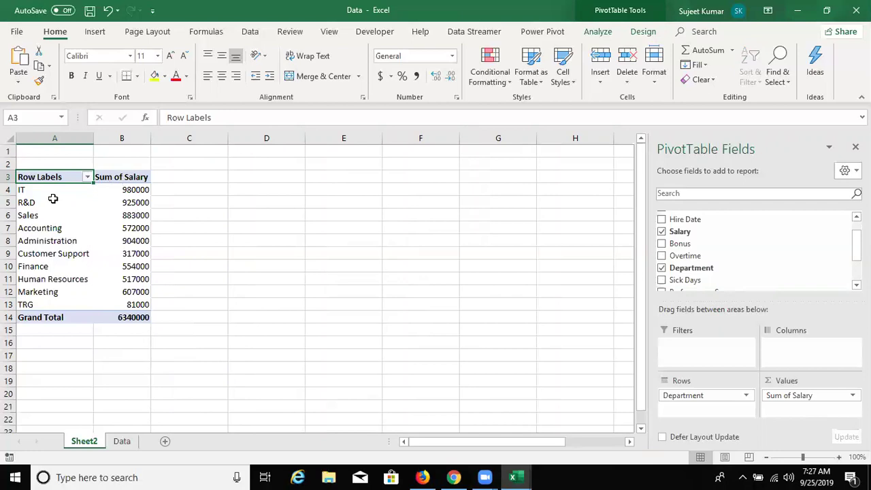
pyautogui.click(34, 190)
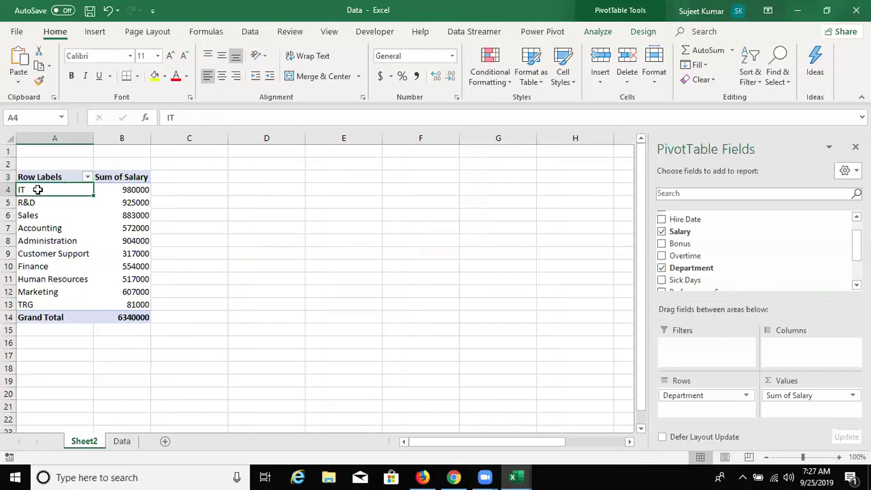
pyautogui.click(118, 190)
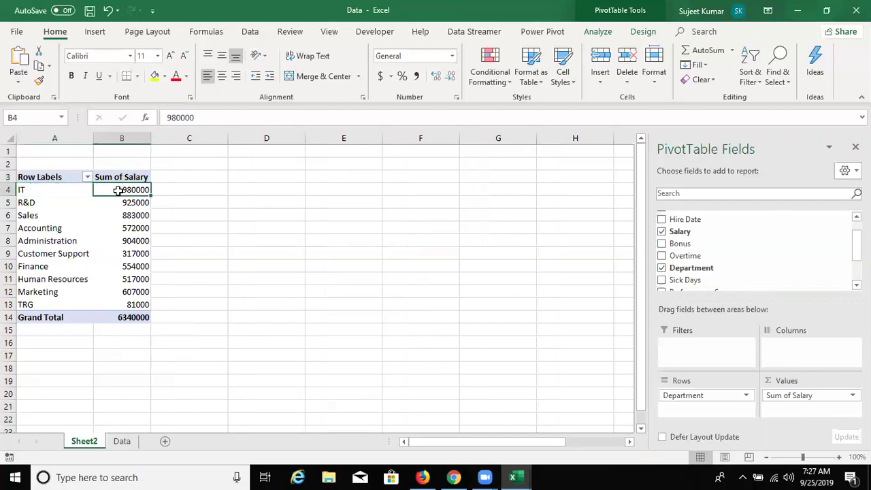
pyautogui.click(43, 203)
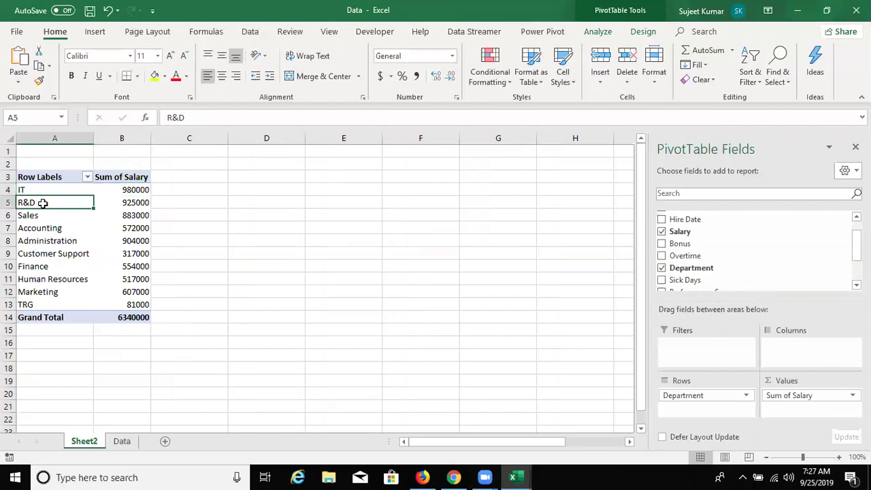
pyautogui.click(118, 201)
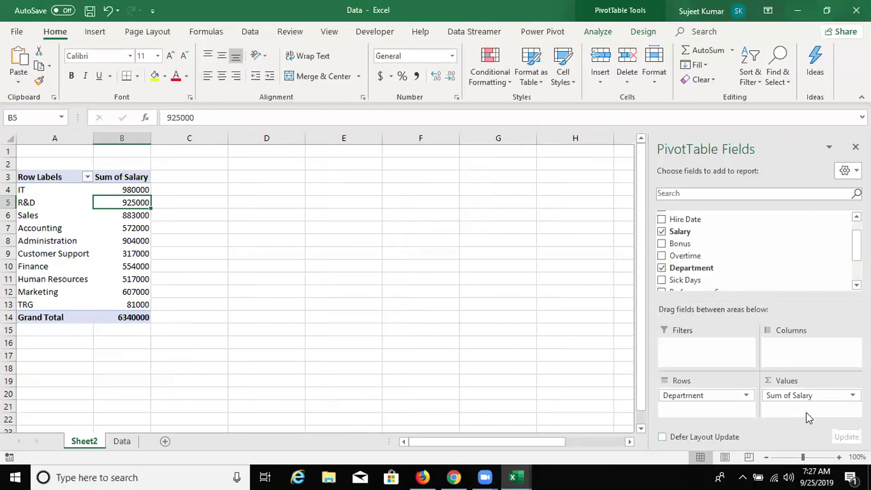
pyautogui.click(123, 442)
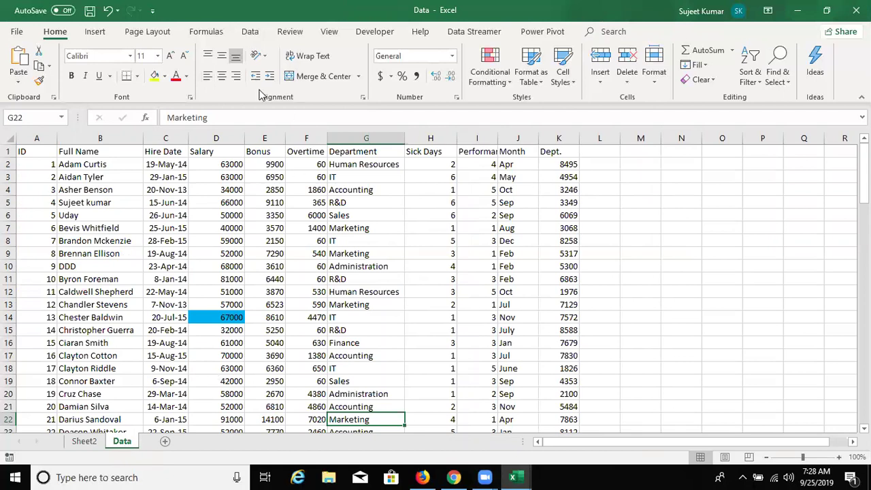
# Turn on header filters and filter the Data table's Department column to IT only
pyautogui.click(224, 138)
pyautogui.moveTo(225, 136); pyautogui.dragTo(272, 136)
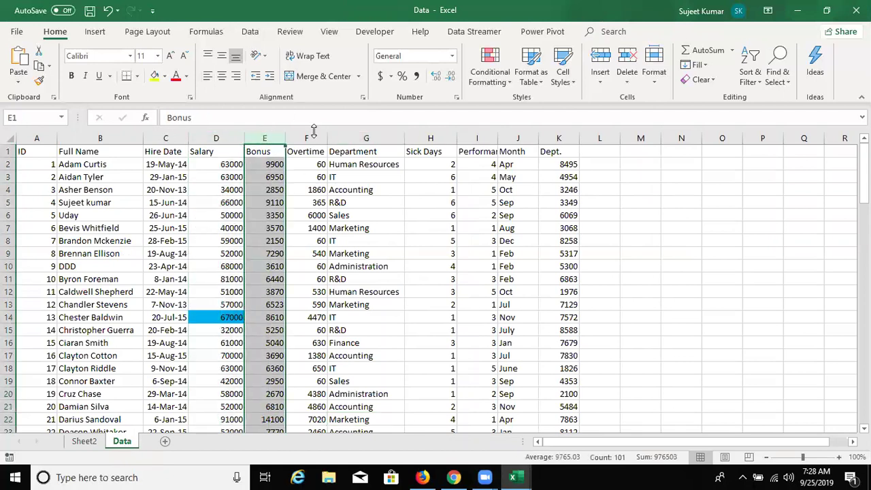
pyautogui.click(306, 138)
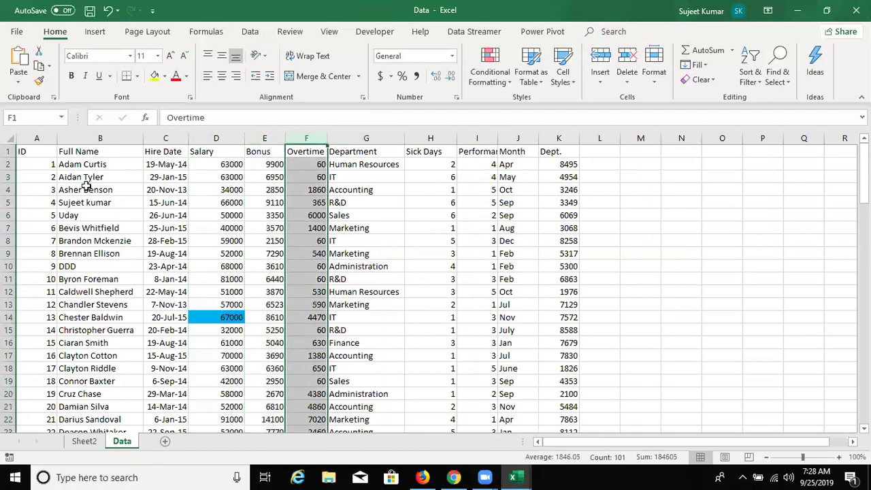
pyautogui.click(30, 152)
pyautogui.hotkey('ctrl', 'shift', 'l')
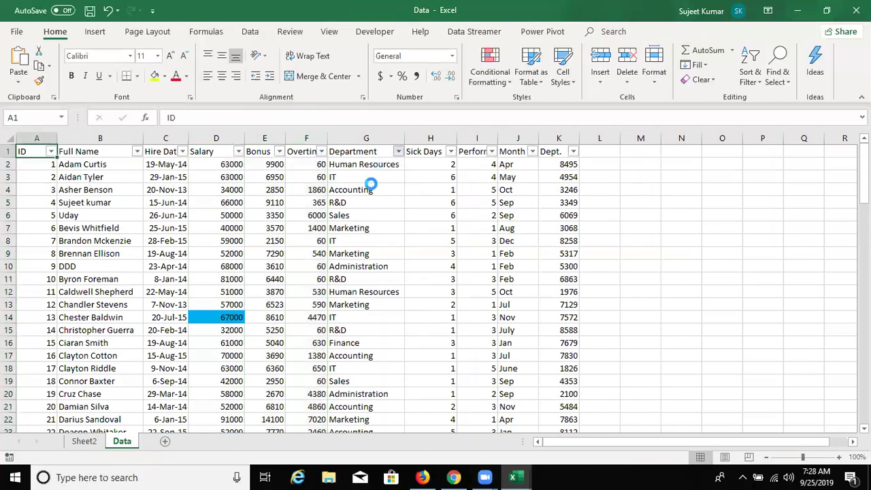
pyautogui.click(398, 151)
pyautogui.click(286, 275)
pyautogui.click(272, 343)
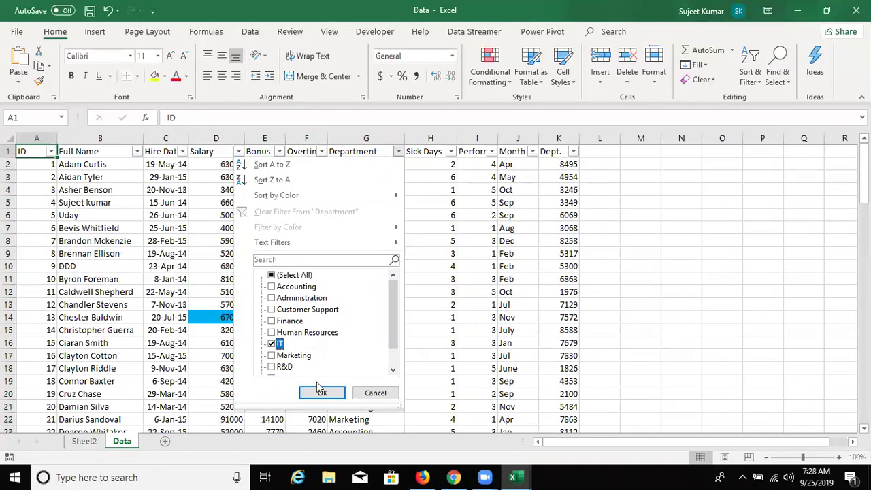
pyautogui.click(322, 394)
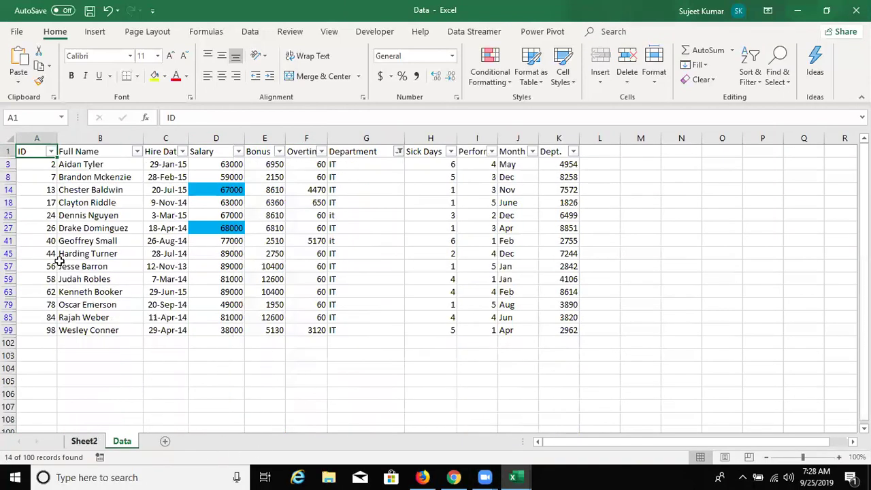
# Check that the visible IT salaries sum to 980000, matching Sheet2's pivot total
pyautogui.hotkey('ctrl', 'pageup')
pyautogui.click(31, 189)
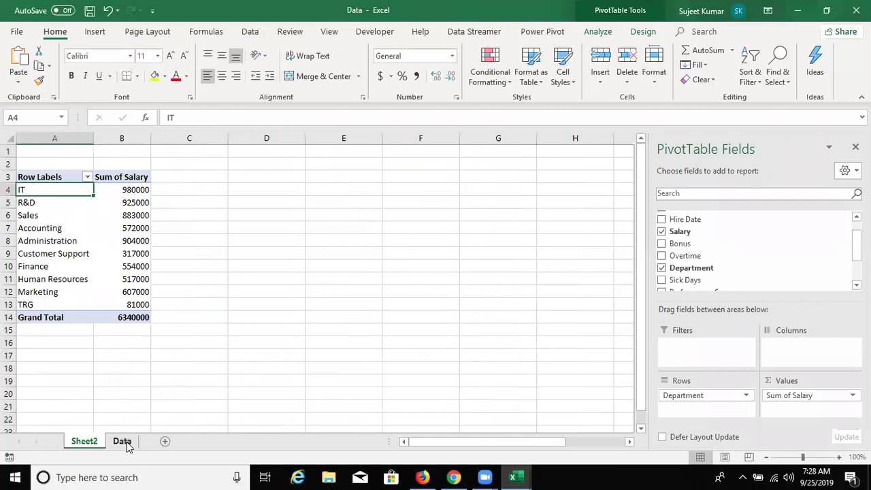
pyautogui.click(122, 441)
pyautogui.click(226, 166)
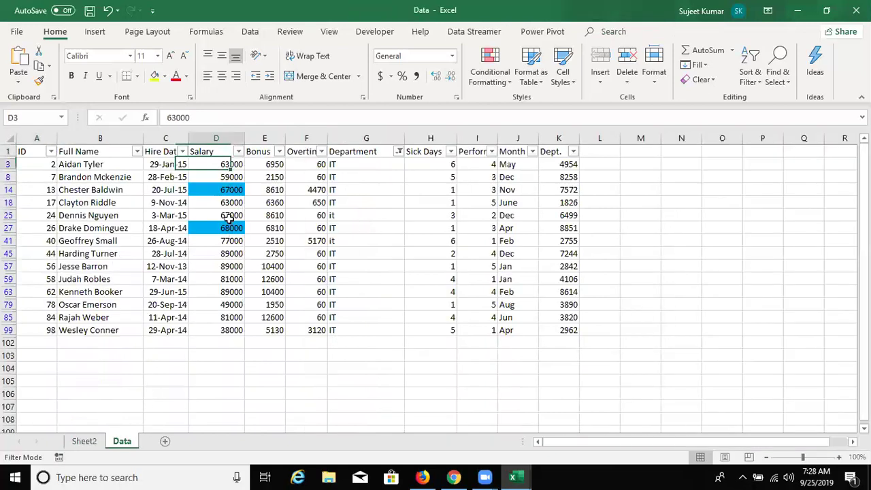
pyautogui.moveTo(228, 166); pyautogui.dragTo(230, 329)
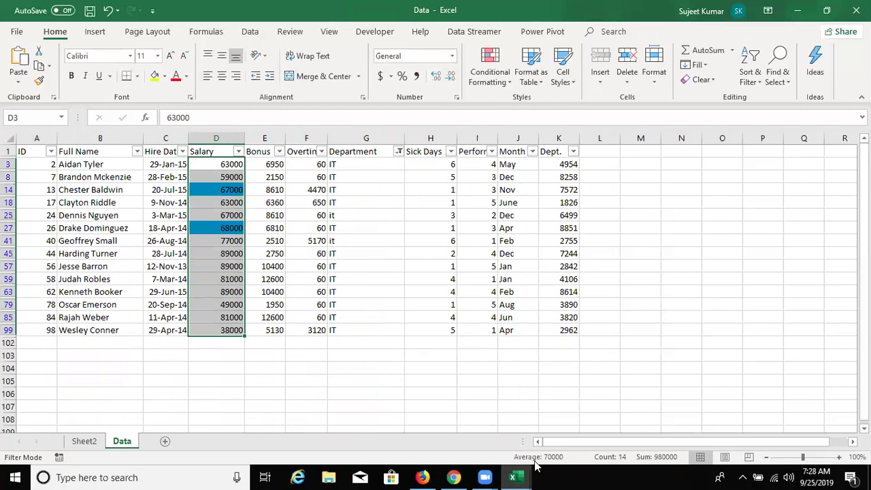
pyautogui.click(84, 441)
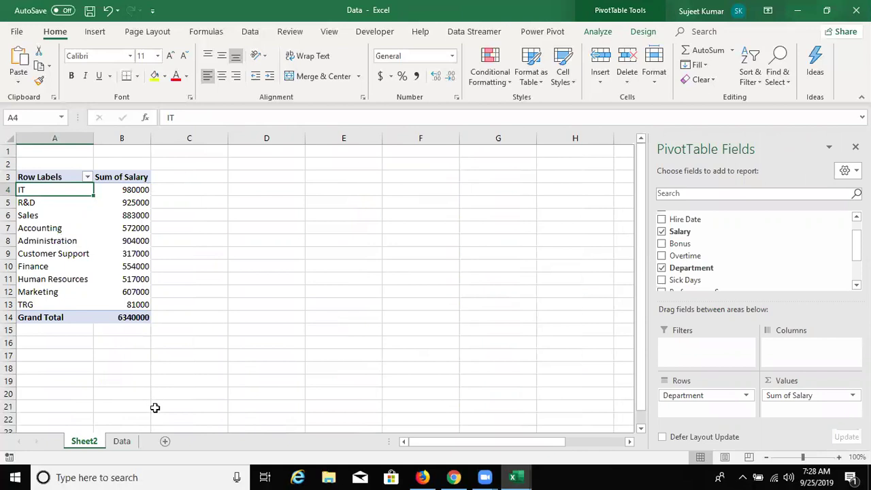
# Remove the filters from the Data table so every department's rows show again
pyautogui.click(122, 443)
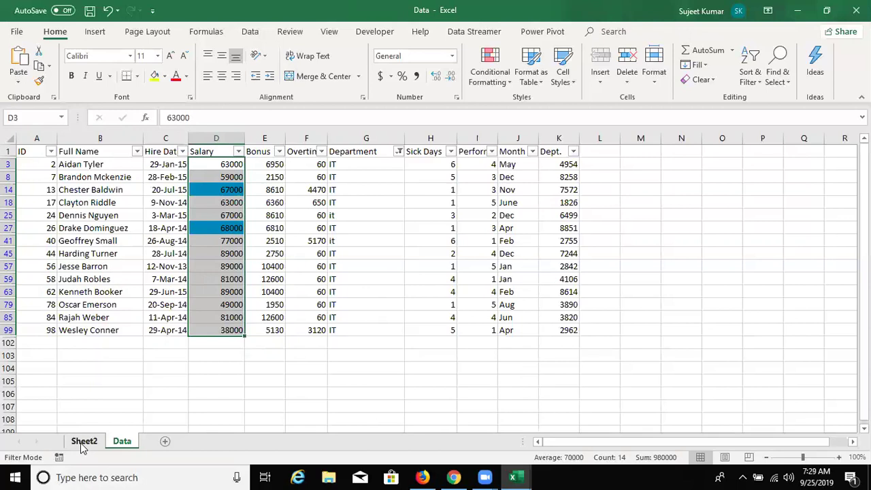
pyautogui.hotkey('ctrl', 'shift', 'l')
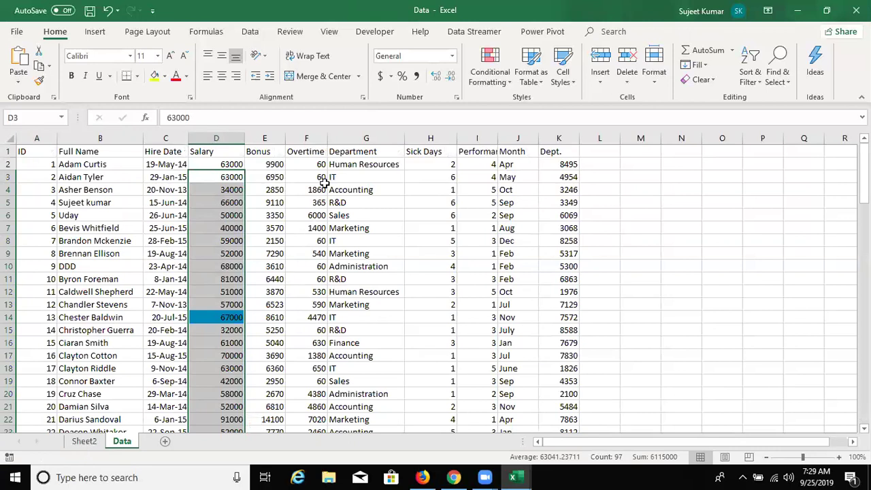
pyautogui.click(350, 151)
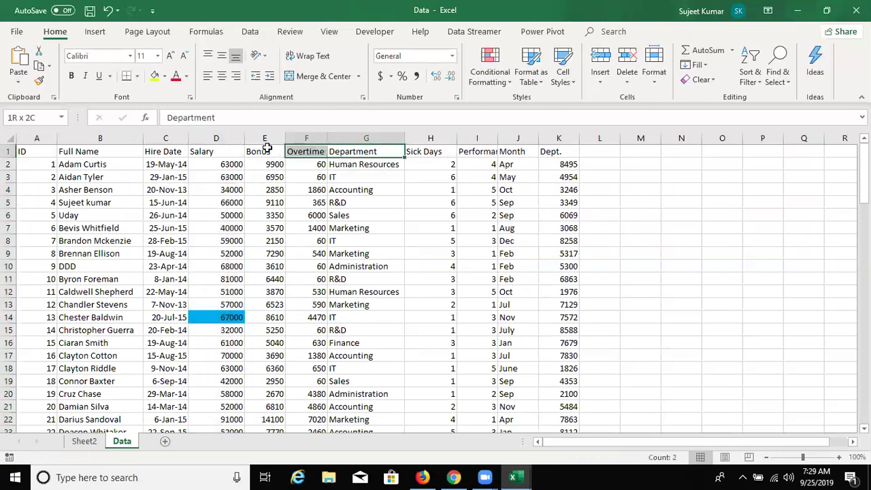
pyautogui.moveTo(350, 151); pyautogui.dragTo(33, 145)
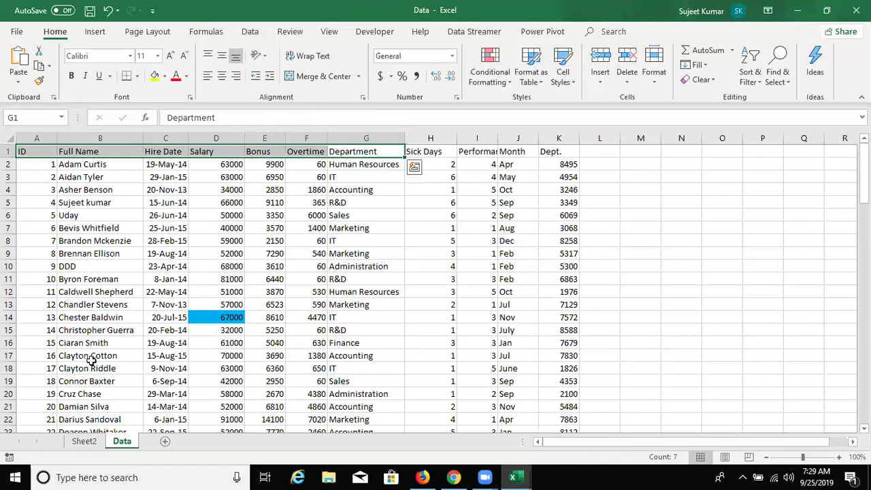
pyautogui.click(81, 448)
pyautogui.click(121, 443)
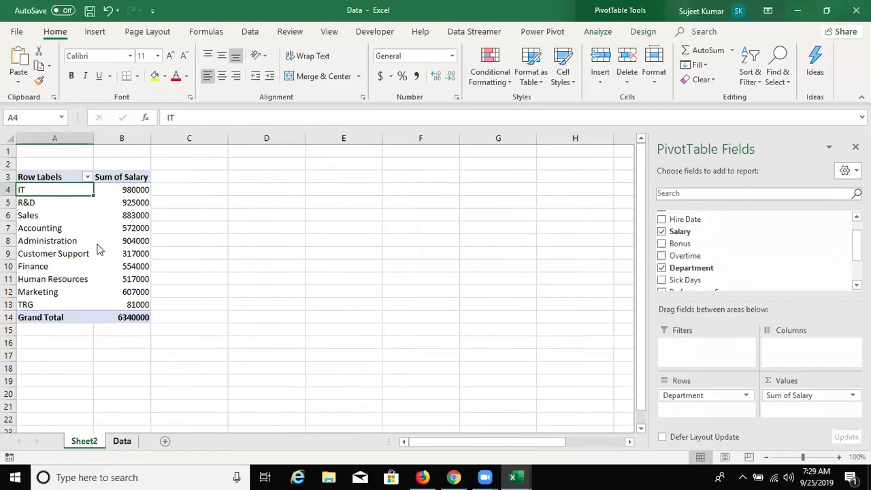
# Clear the Sick Days header in H1 and undo it, then return to Sheet2's pivot table
pyautogui.moveTo(43, 150); pyautogui.dragTo(559, 137)
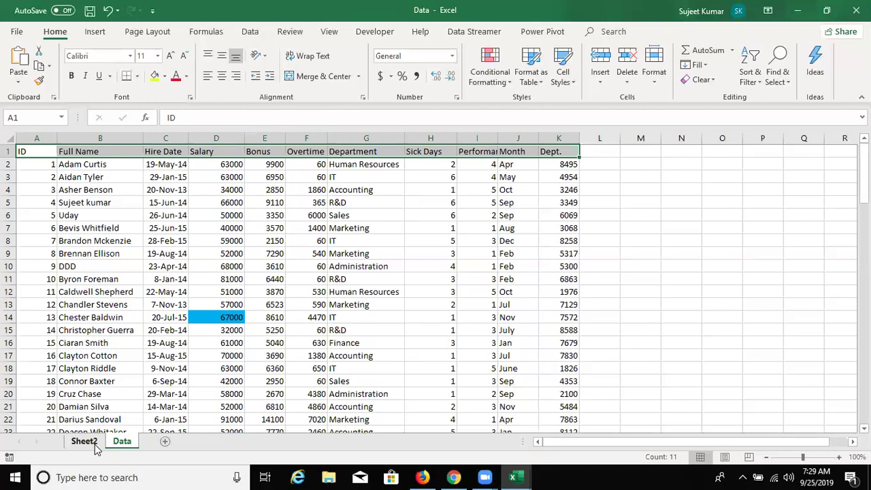
pyautogui.click(448, 214)
pyautogui.click(424, 155)
pyautogui.press('Delete')
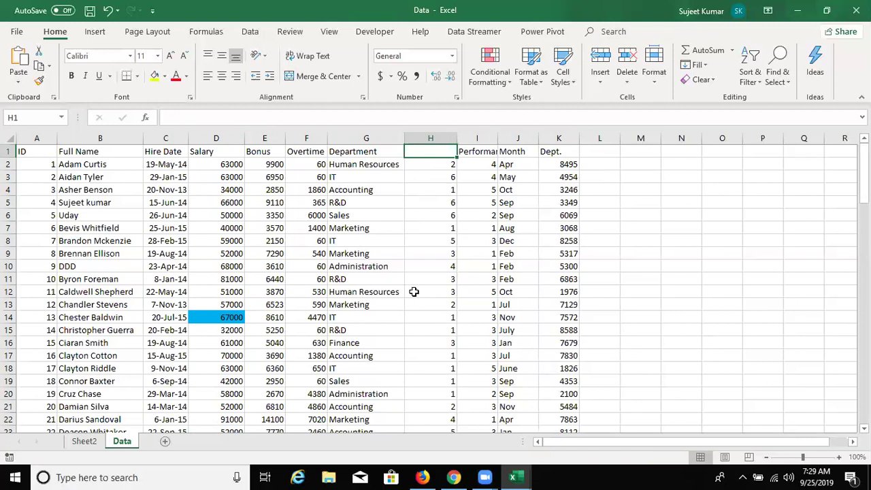
pyautogui.hotkey('ctrl', 'z')
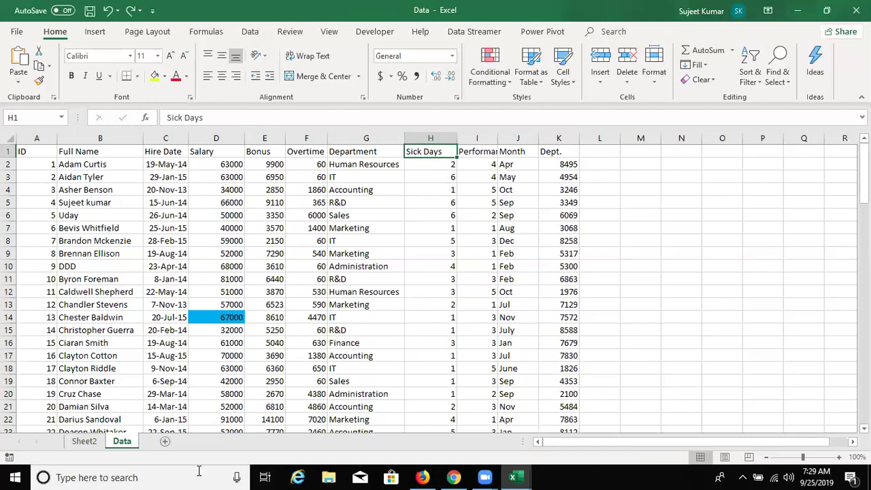
pyautogui.click(84, 441)
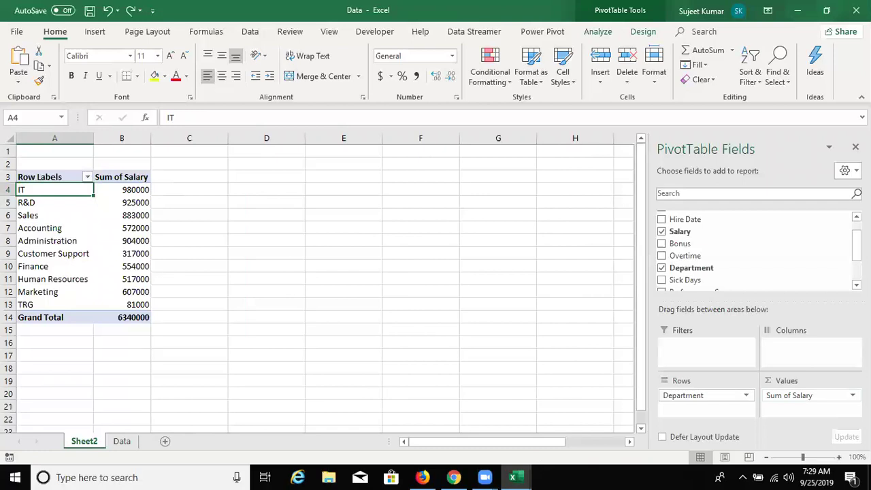
# Summarize Salary by Average instead of Sum, giving IT 70000 and a 63400 Grand Total
pyautogui.click(851, 395)
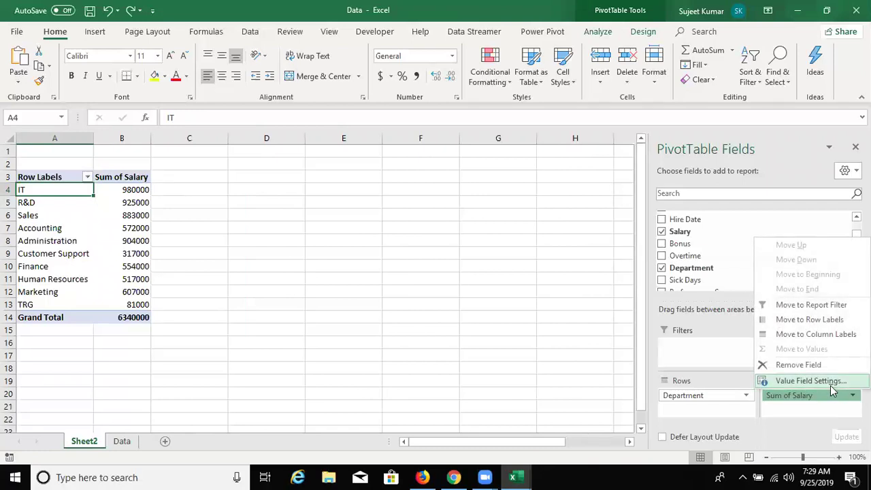
pyautogui.click(831, 383)
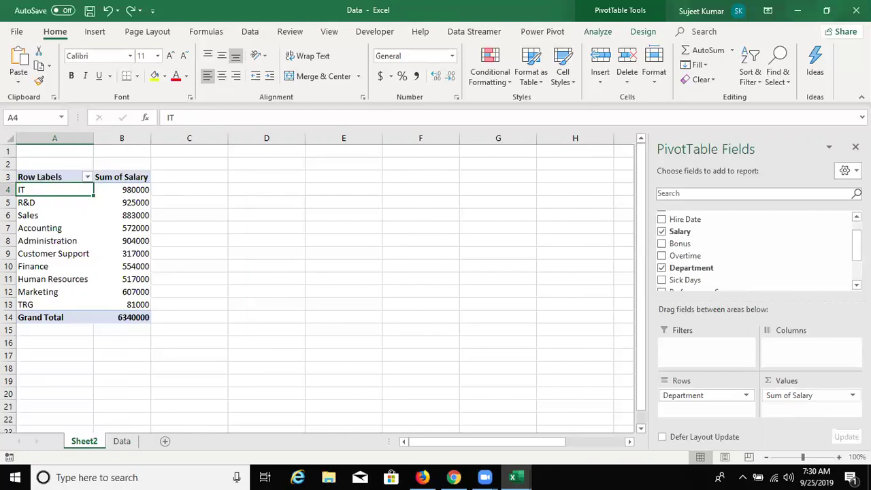
pyautogui.click(850, 395)
pyautogui.click(808, 381)
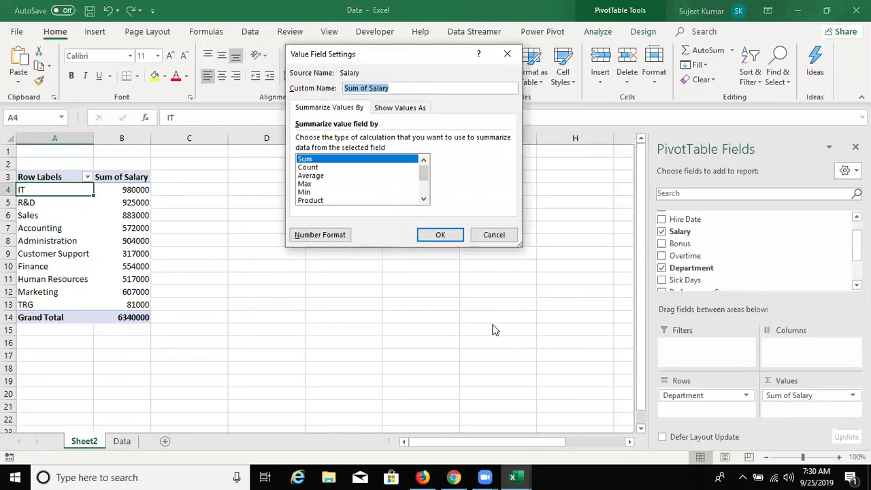
pyautogui.click(314, 175)
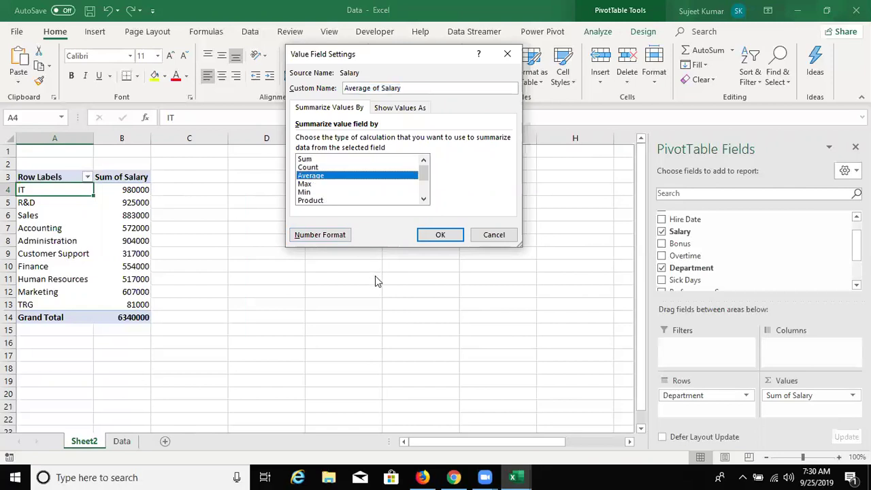
pyautogui.click(441, 235)
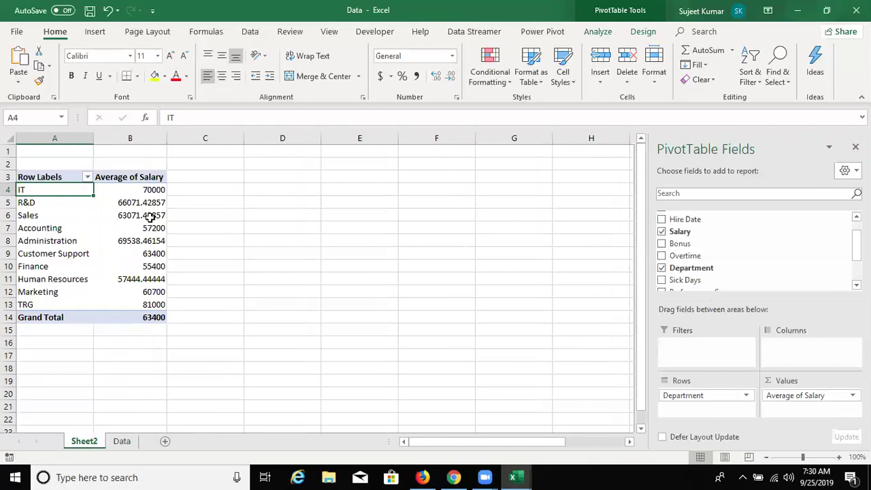
pyautogui.moveTo(147, 189); pyautogui.dragTo(148, 305)
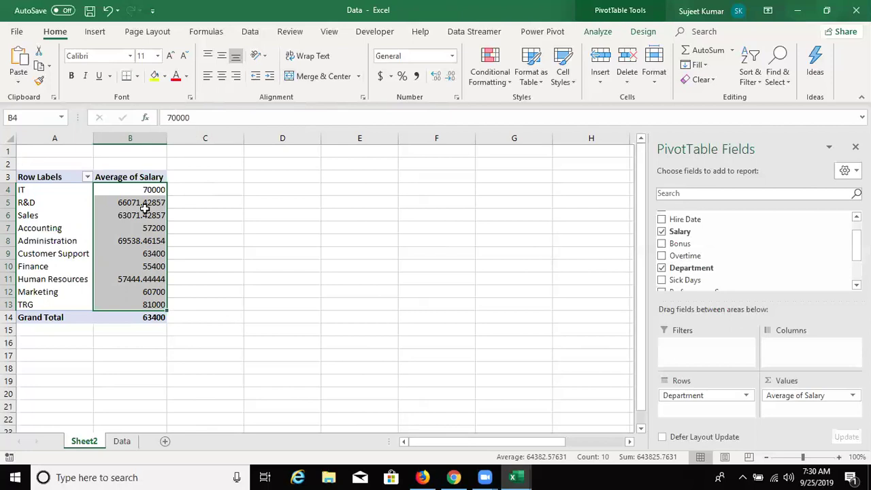
pyautogui.moveTo(145, 192); pyautogui.dragTo(144, 211)
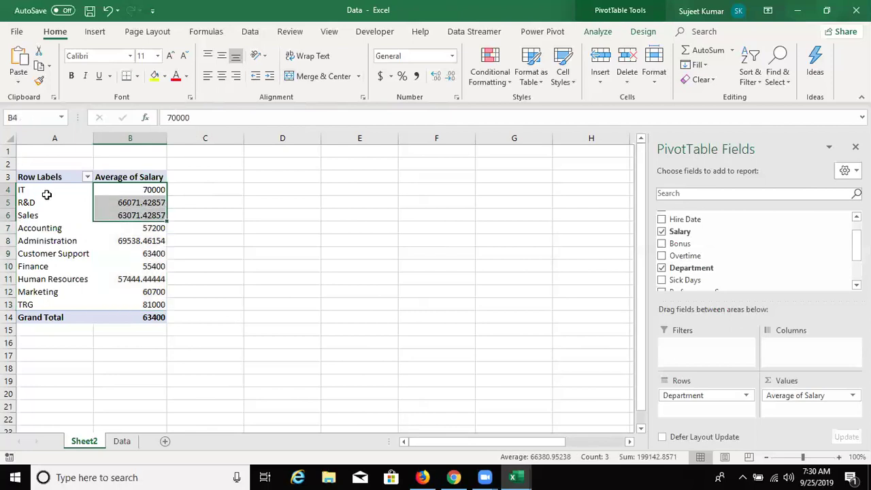
pyautogui.moveTo(47, 192); pyautogui.dragTo(122, 190)
pyautogui.click(138, 316)
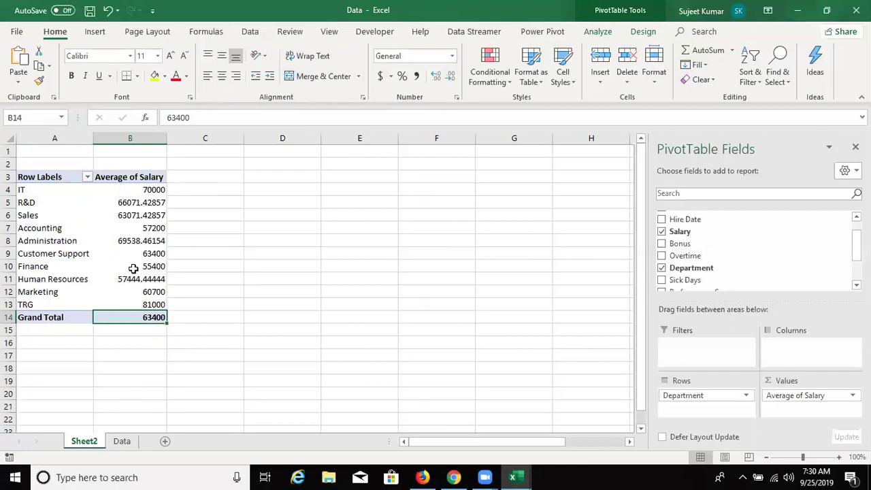
pyautogui.click(151, 192)
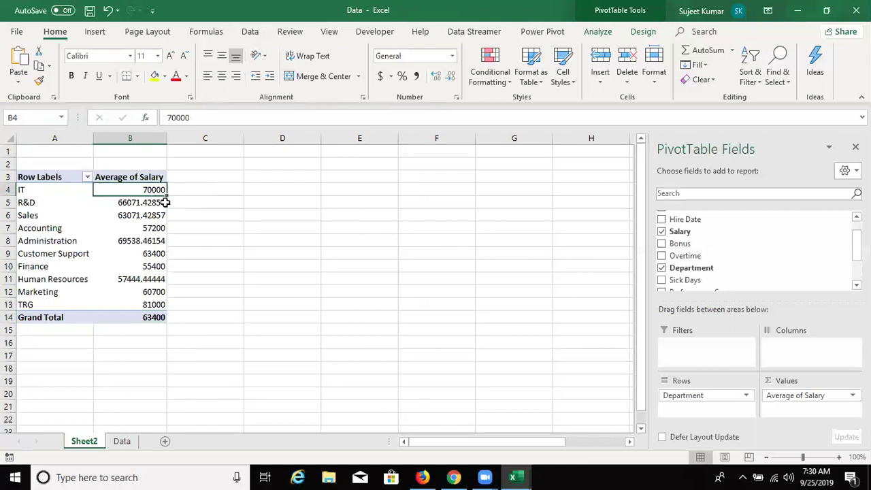
pyautogui.click(159, 203)
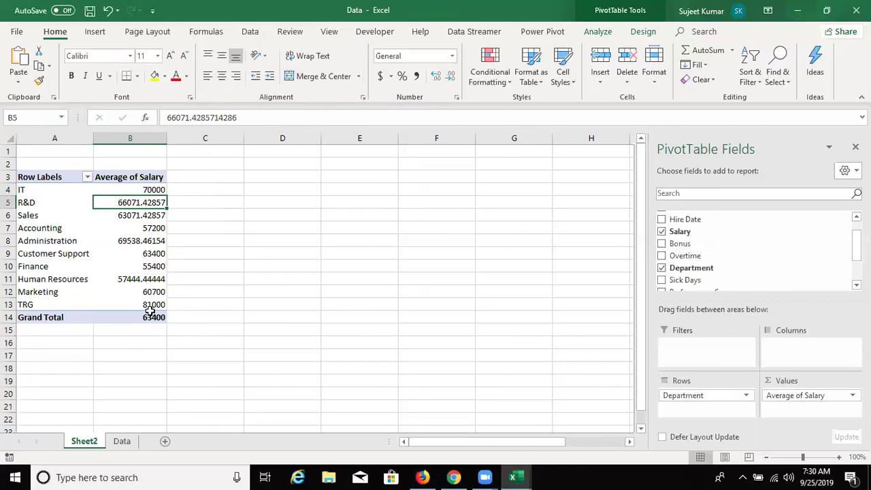
pyautogui.moveTo(151, 304)
pyautogui.mouseDown()
pyautogui.moveTo(32, 304)
pyautogui.moveTo(19, 189)
pyautogui.mouseUp()
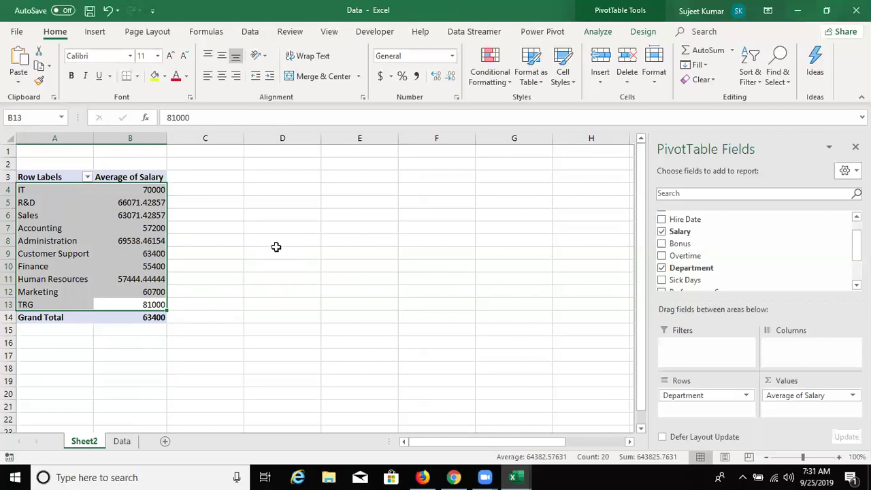
pyautogui.moveTo(37, 178)
pyautogui.mouseDown()
pyautogui.moveTo(94, 246)
pyautogui.moveTo(127, 316)
pyautogui.mouseUp()
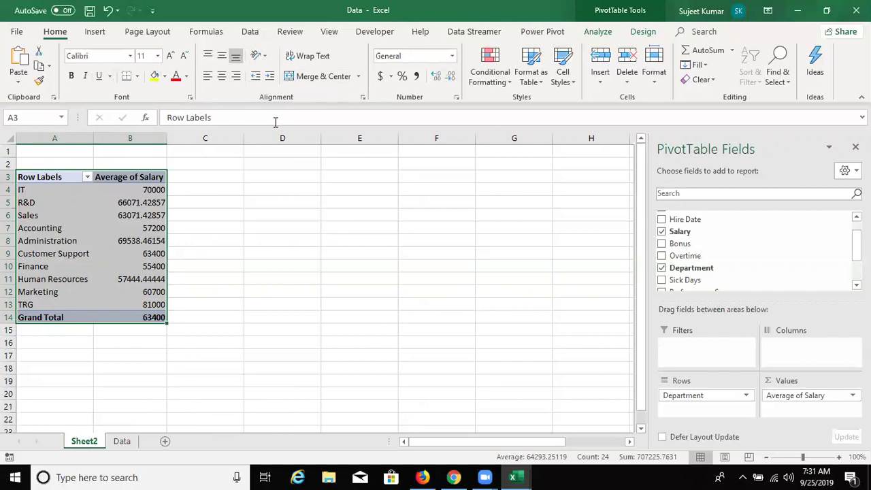
pyautogui.click(134, 237)
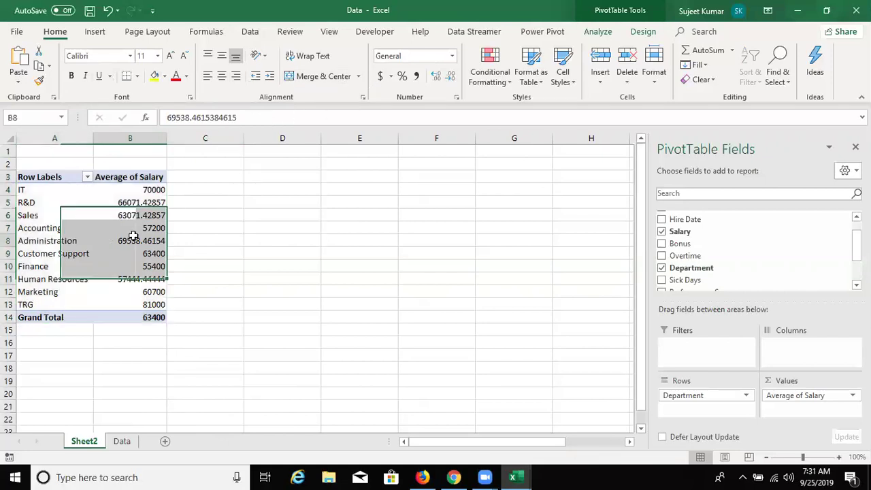
# Rename the pivot headers from Row Labels and Average of Salary to Department and Salary Per Head
pyautogui.click(51, 179)
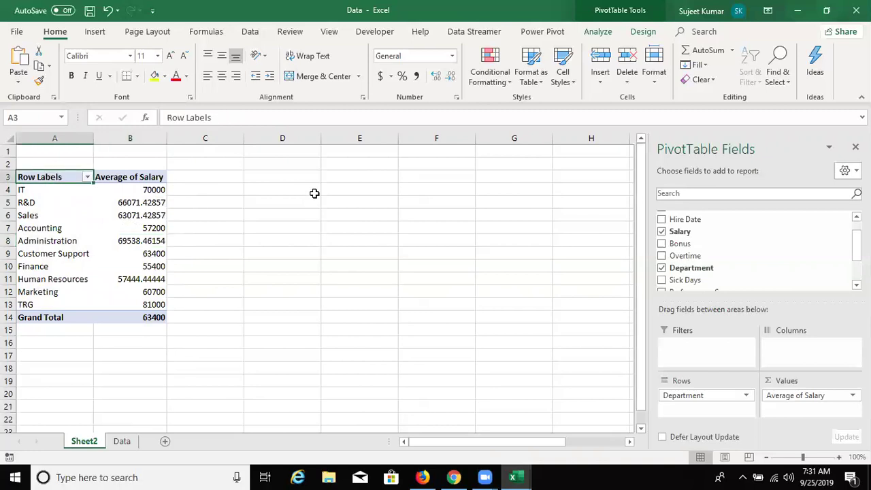
pyautogui.write('N')
pyautogui.press('BackSpace')
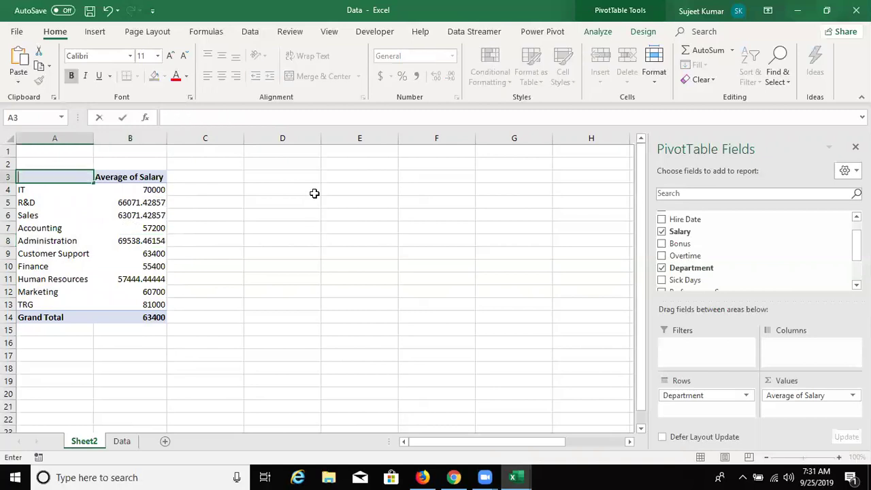
pyautogui.press('Escape')
pyautogui.write('De')
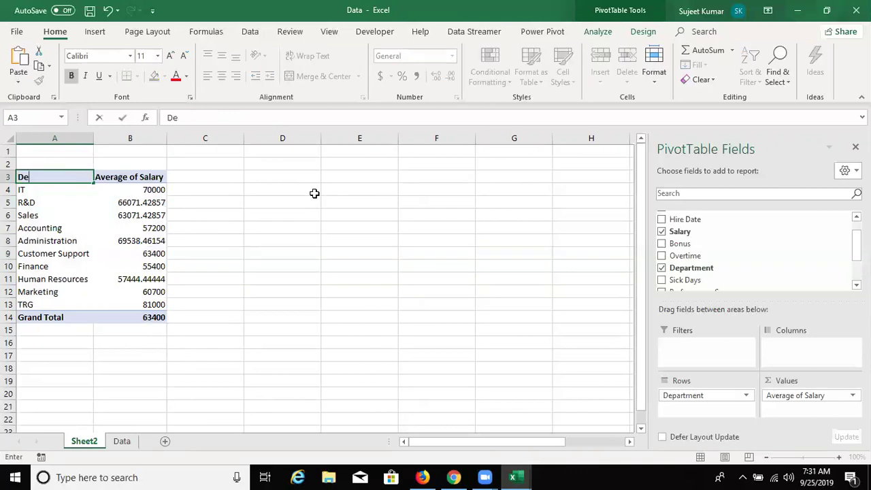
pyautogui.write('partment')
pyautogui.press('Tab')
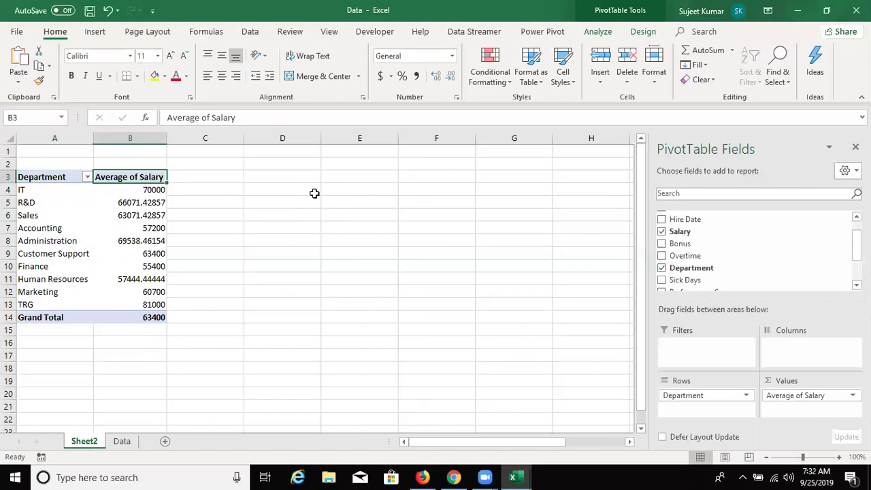
pyautogui.write('Sala')
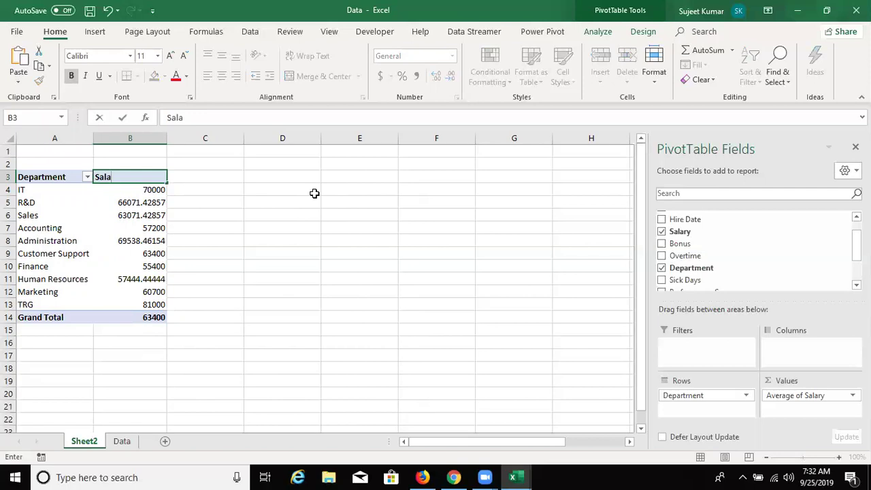
pyautogui.write('ry Per Hea')
pyautogui.write('d')
pyautogui.press('Return')
pyautogui.press('Return')
# Select the whole pivot table from the Department header down to the Grand Total
pyautogui.hotkey('ctrl', 'Down')
pyautogui.hotkey('ctrl', 'Up')
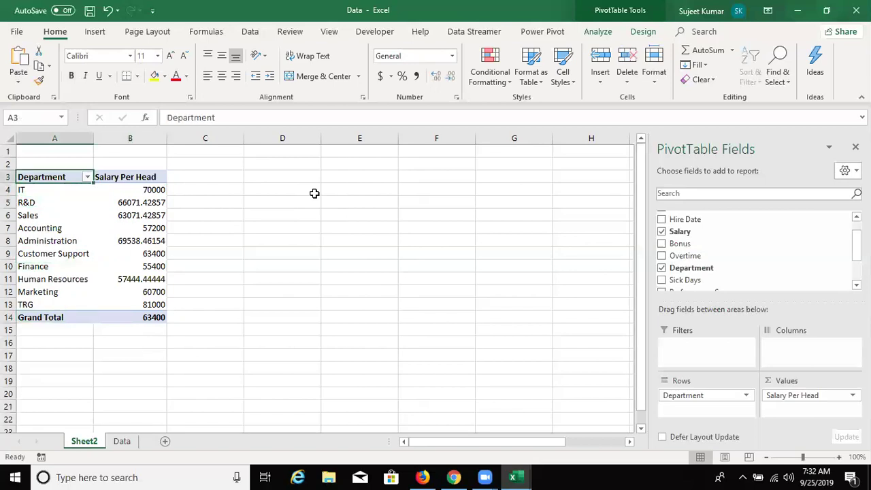
pyautogui.hotkey('ctrl', 'shift', 'Right')
pyautogui.hotkey('ctrl', 'shift', 'Down')
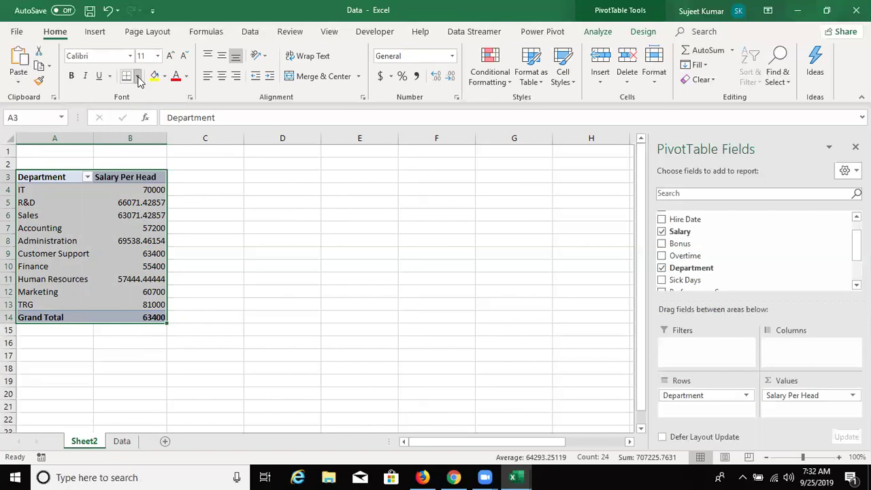
# Apply All Borders to the pivot table cells, then select empty cells beside it
pyautogui.click(137, 76)
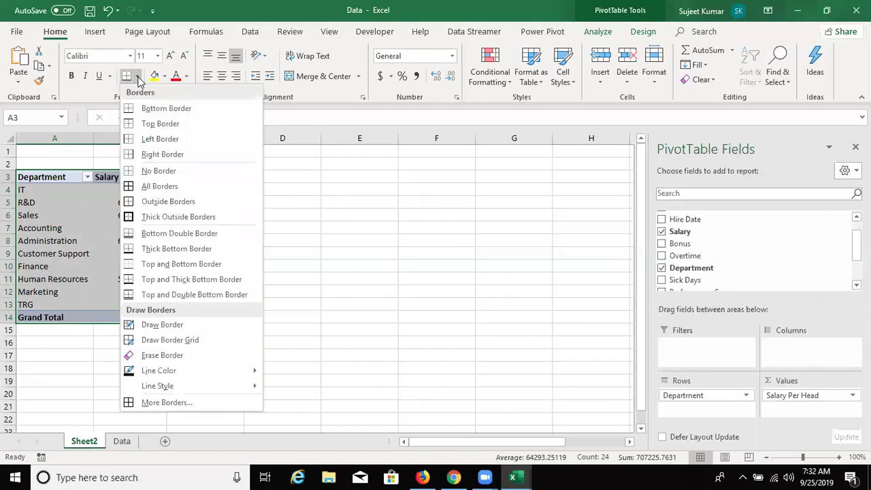
pyautogui.click(140, 186)
pyautogui.click(257, 290)
pyautogui.moveTo(211, 187)
pyautogui.mouseDown()
pyautogui.moveTo(447, 276)
pyautogui.moveTo(620, 329)
pyautogui.mouseUp()
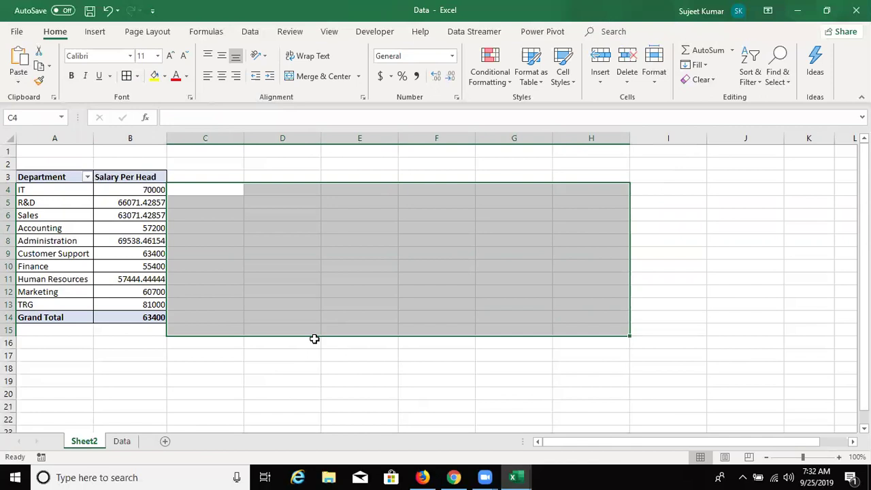
pyautogui.click(226, 136)
pyautogui.click(263, 136)
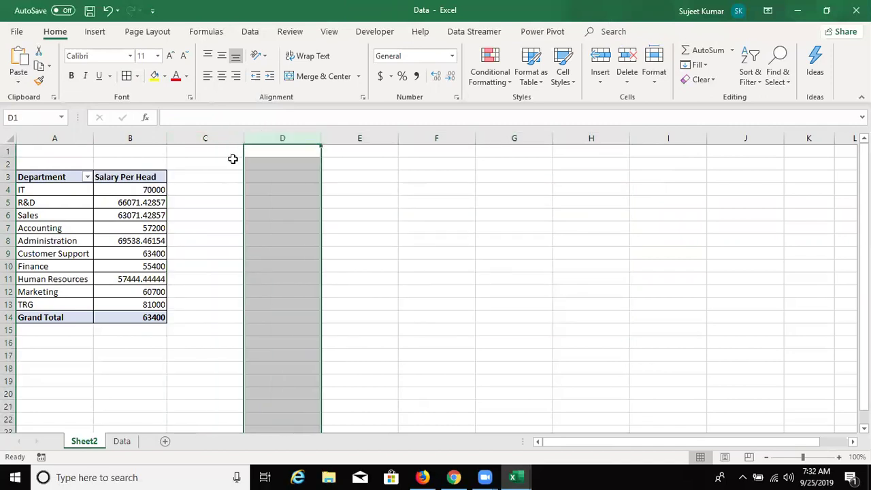
pyautogui.click(204, 166)
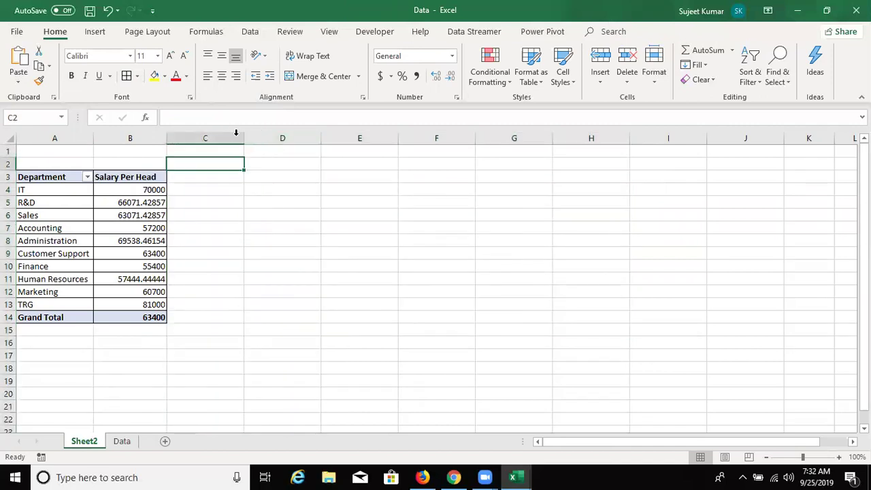
pyautogui.click(241, 327)
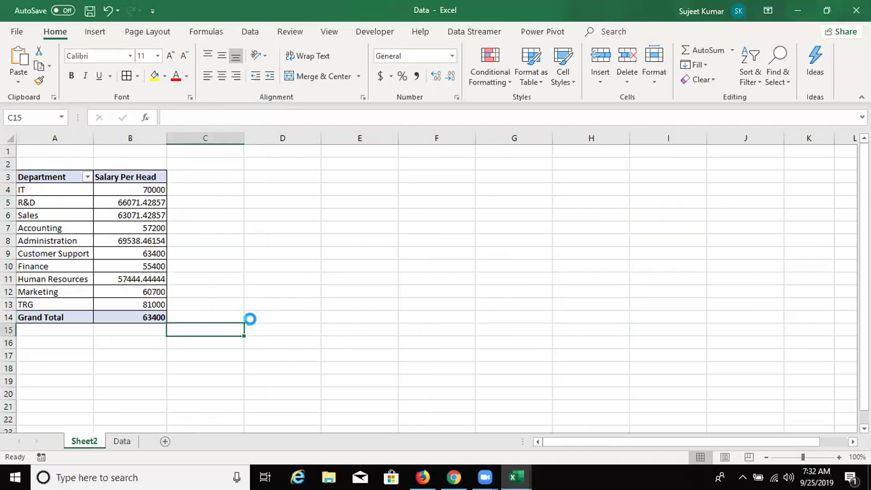
pyautogui.hotkey('ctrl', 'p')
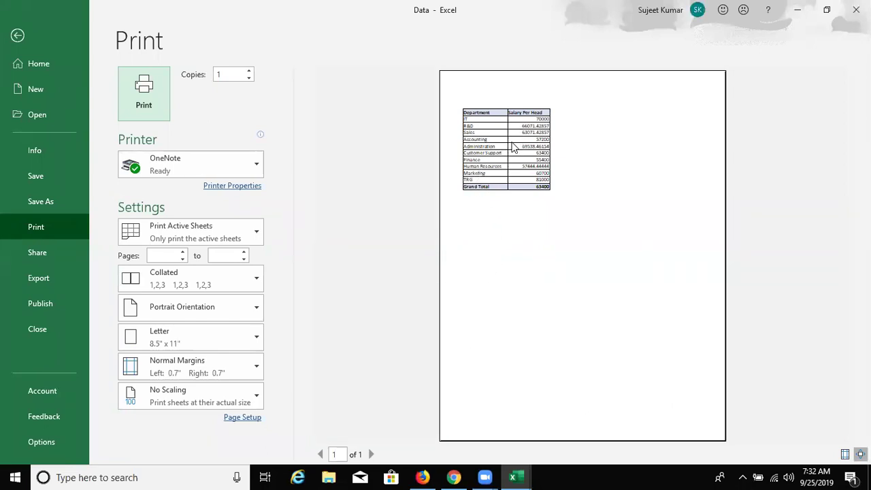
pyautogui.press('Escape')
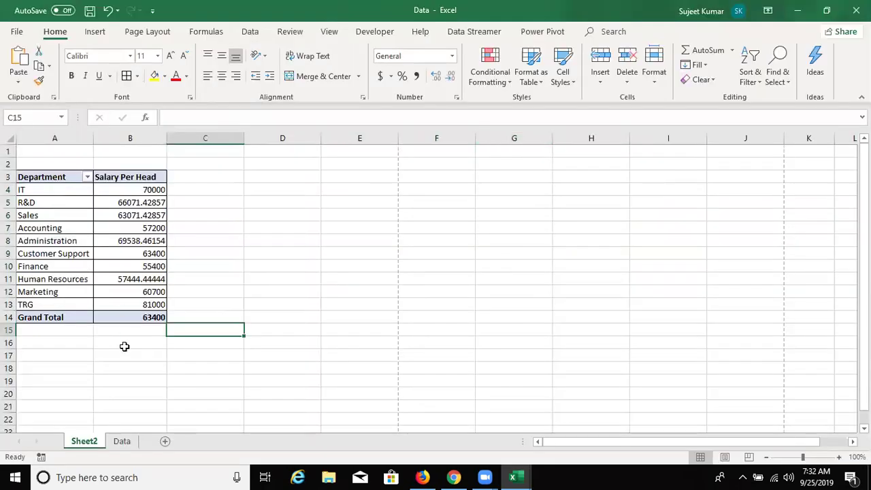
# Format the department salary averages to one decimal place, e.g. 66071.4 and 70000.0
pyautogui.click(138, 281)
pyautogui.click(141, 243)
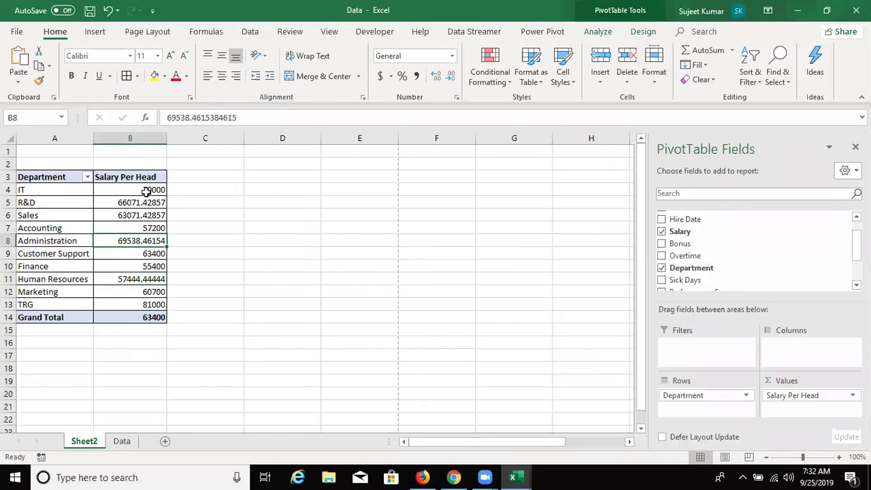
pyautogui.click(145, 190)
pyautogui.moveTo(145, 202); pyautogui.dragTo(137, 297)
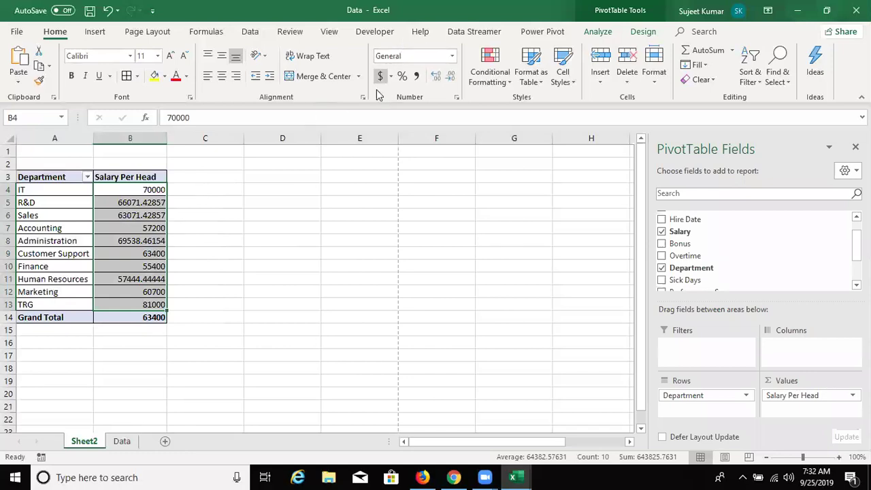
pyautogui.click(451, 77)
pyautogui.click(452, 79)
pyautogui.click(451, 79)
pyautogui.click(450, 80)
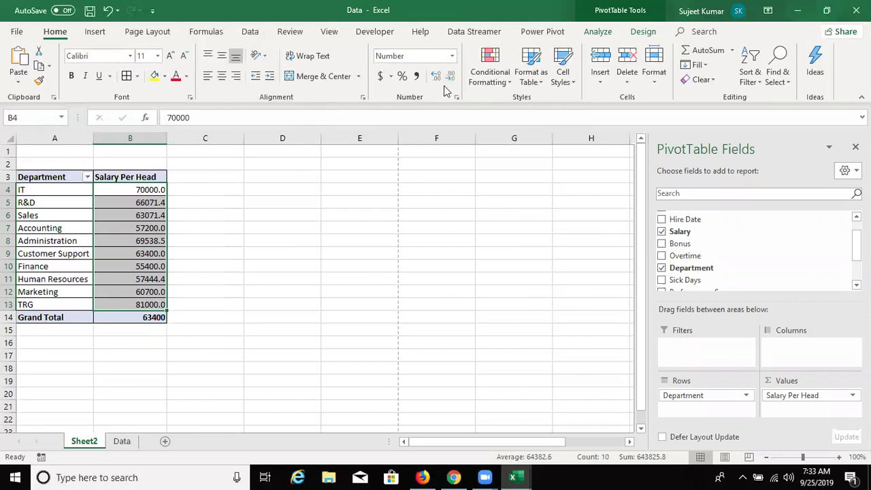
# Inspect the rounded values for Sales, the Grand Total and IT
pyautogui.click(122, 215)
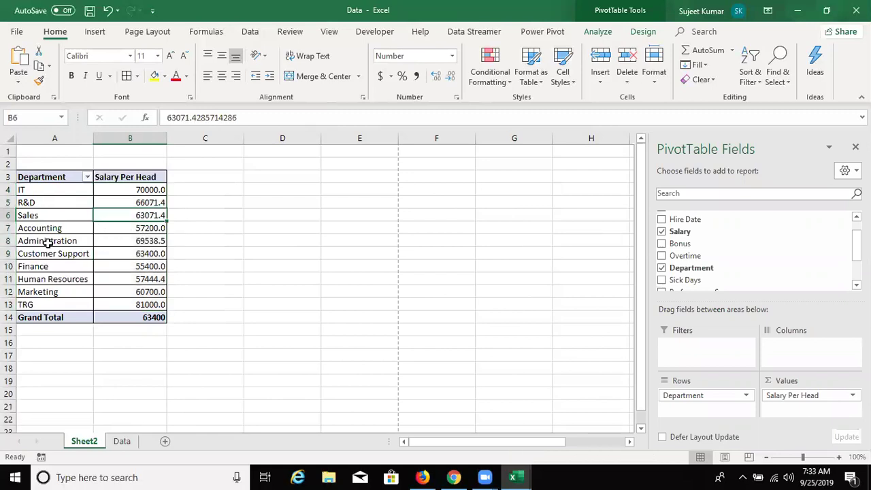
pyautogui.moveTo(59, 196)
pyautogui.mouseDown()
pyautogui.moveTo(102, 213)
pyautogui.moveTo(146, 304)
pyautogui.mouseUp()
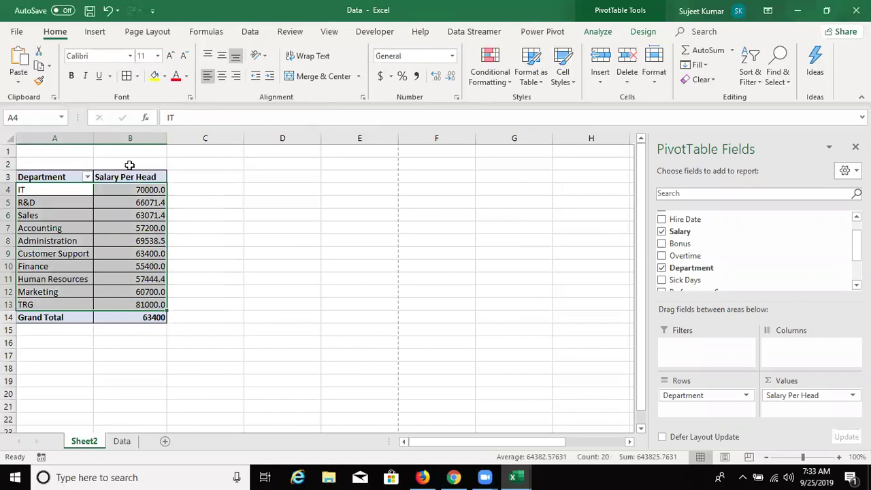
pyautogui.click(127, 218)
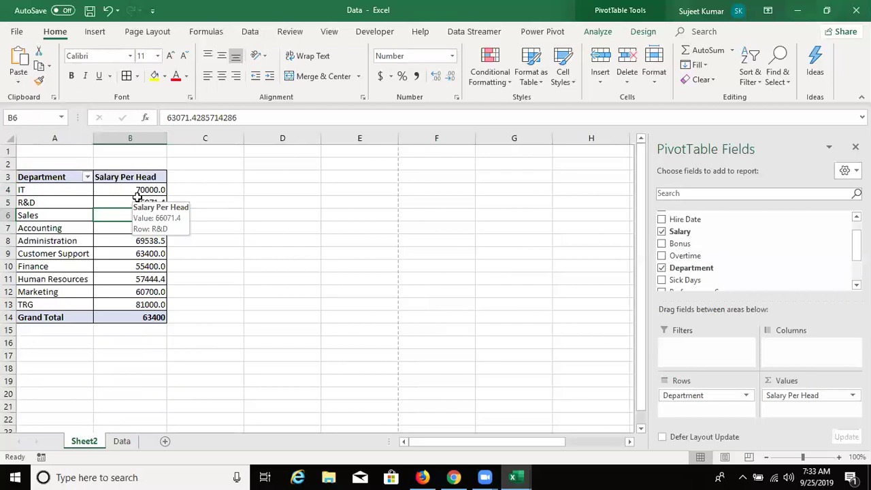
pyautogui.click(125, 319)
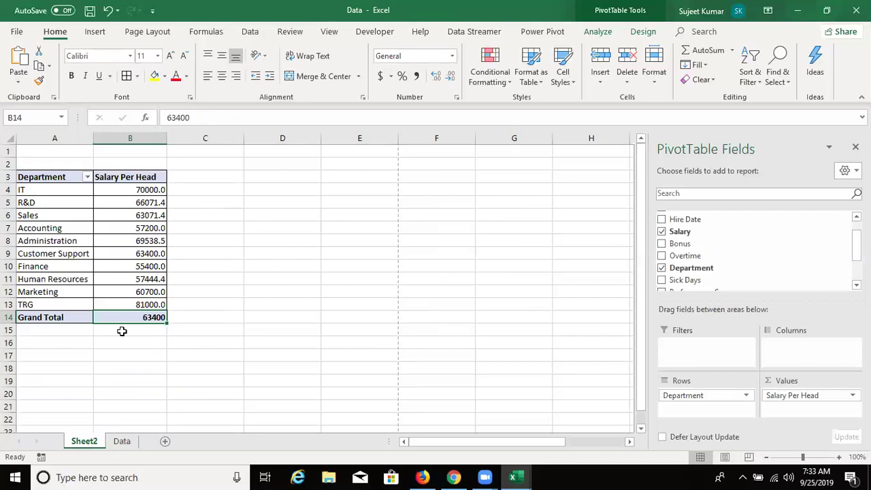
pyautogui.click(114, 190)
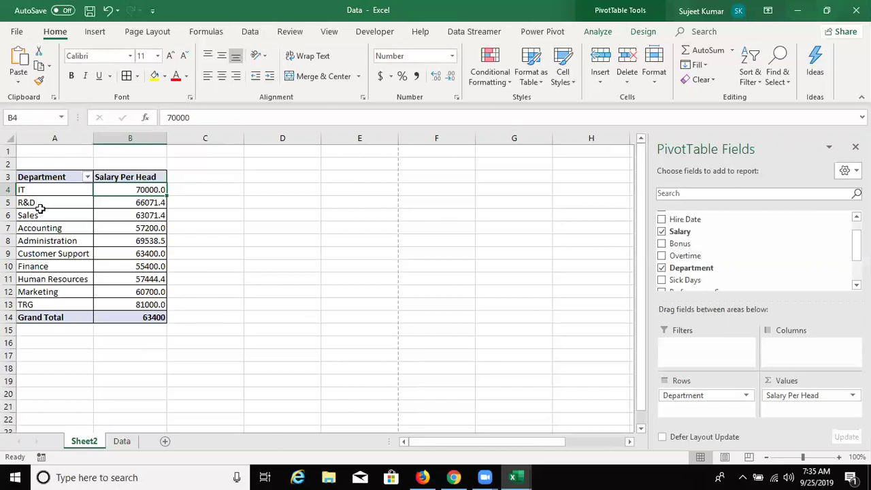
# Insert a clustered column PivotChart of Salary Per Head, then move and enlarge it to column H
pyautogui.moveTo(25, 175)
pyautogui.mouseDown()
pyautogui.moveTo(97, 241)
pyautogui.moveTo(129, 317)
pyautogui.mouseUp()
pyautogui.click(130, 213)
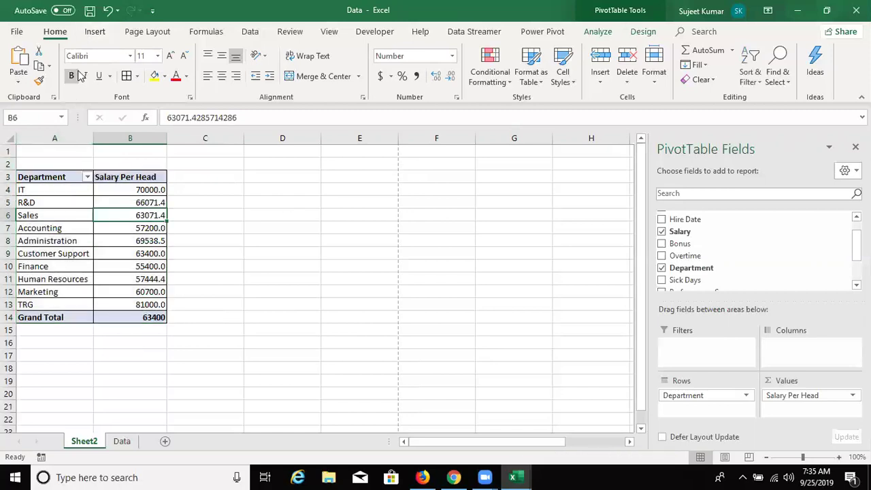
pyautogui.click(95, 32)
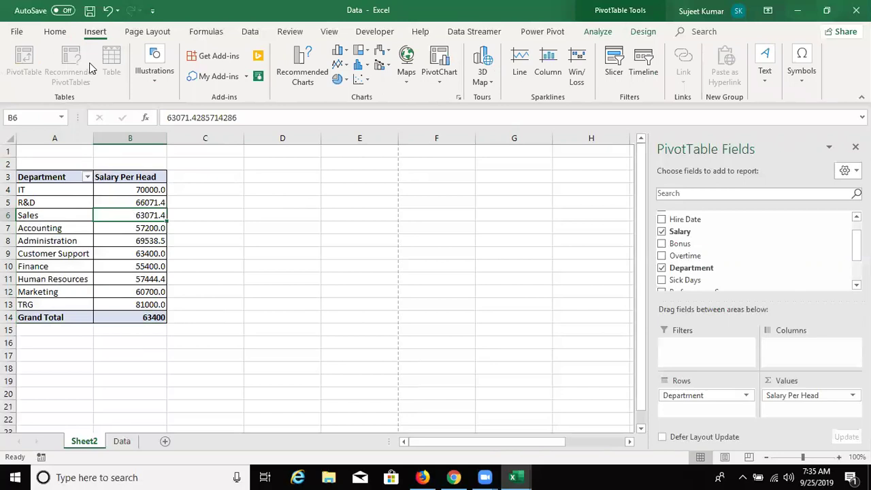
pyautogui.click(342, 54)
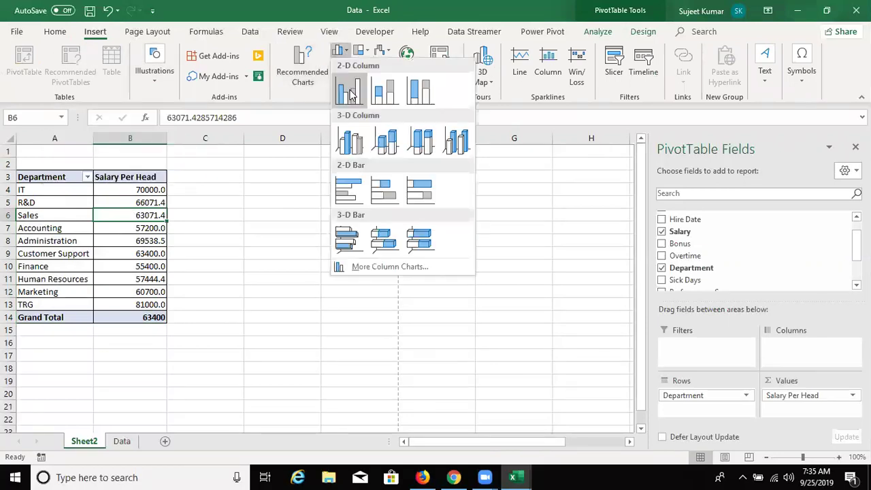
pyautogui.click(349, 93)
pyautogui.moveTo(268, 198); pyautogui.dragTo(298, 202)
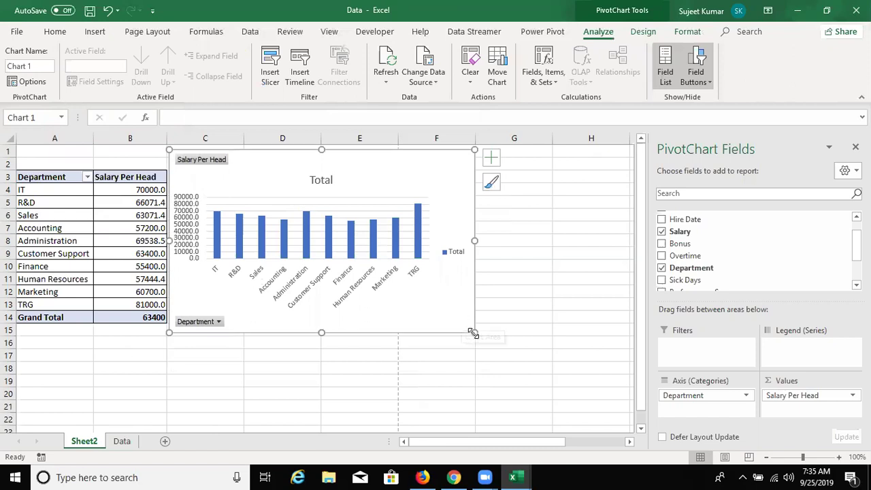
pyautogui.moveTo(474, 332)
pyautogui.mouseDown()
pyautogui.moveTo(553, 368)
pyautogui.moveTo(593, 371)
pyautogui.mouseUp()
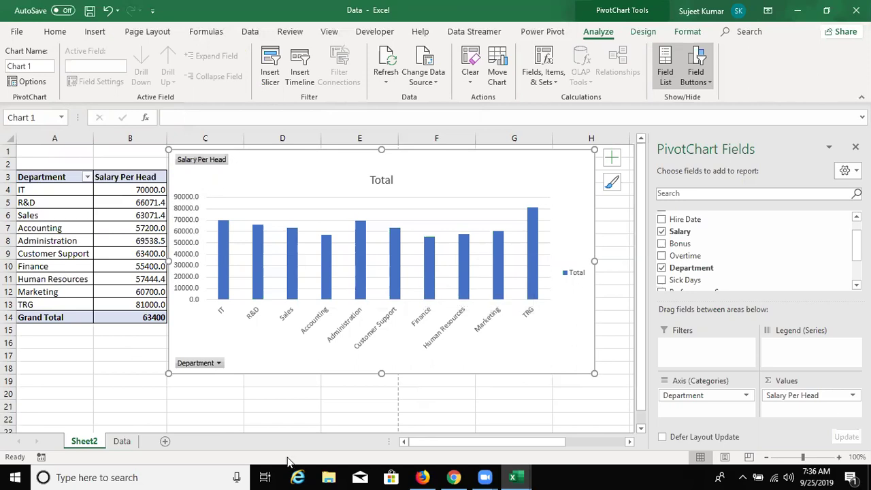
pyautogui.moveTo(395, 265)
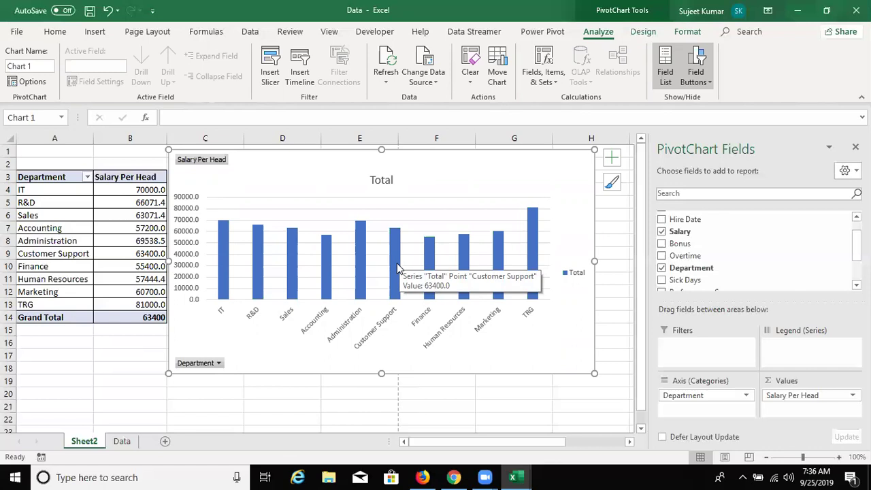
# Add a 2-period moving-average trendline to the pivot chart's Total series
pyautogui.rightClick(362, 247)
pyautogui.moveTo(390, 249)
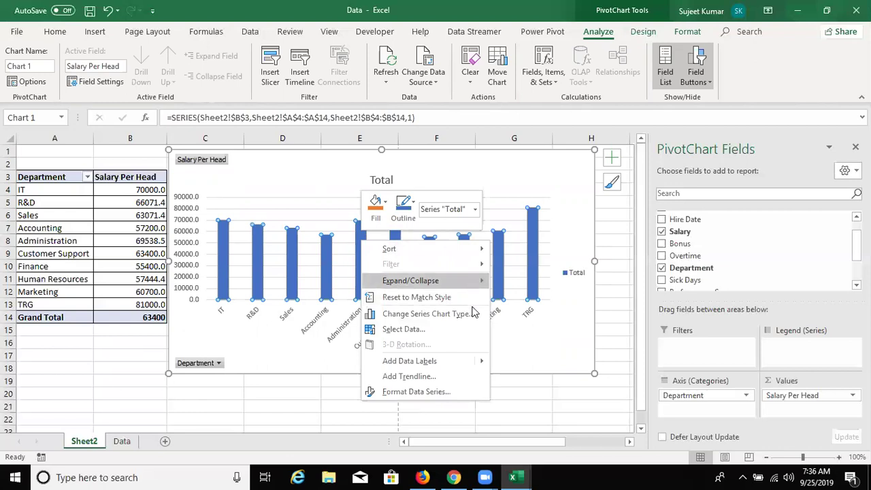
pyautogui.click(460, 381)
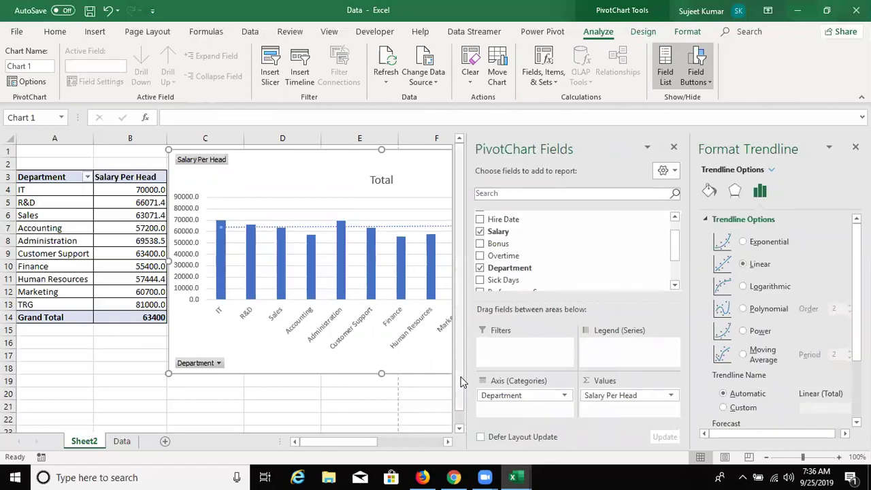
pyautogui.click(744, 354)
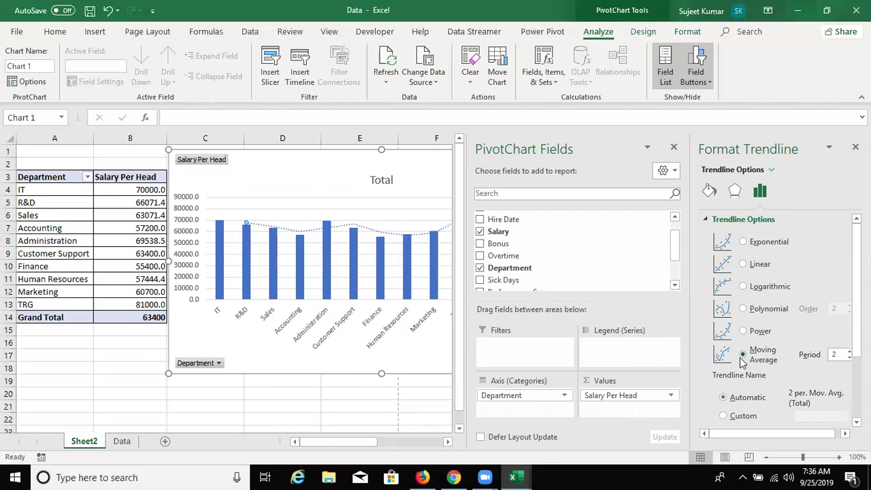
pyautogui.click(297, 404)
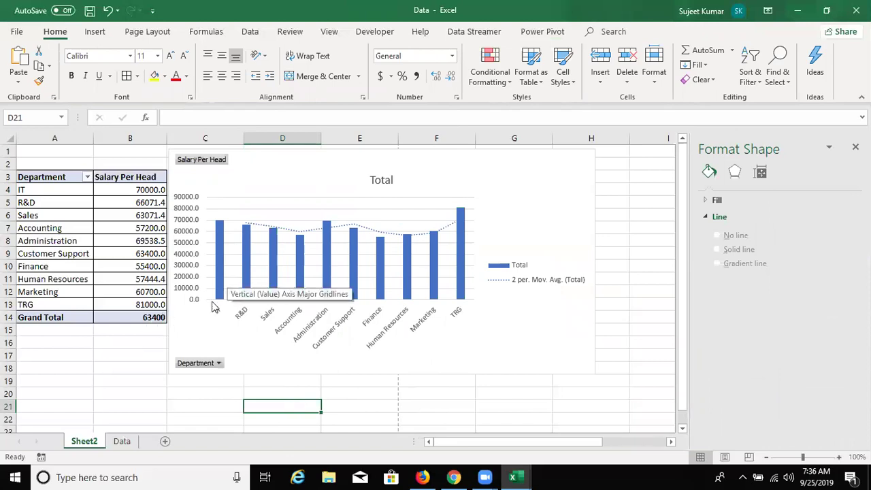
# Nudge the pivot chart slightly right and close the PivotChart Fields and Format Chart Area panes
pyautogui.click(148, 320)
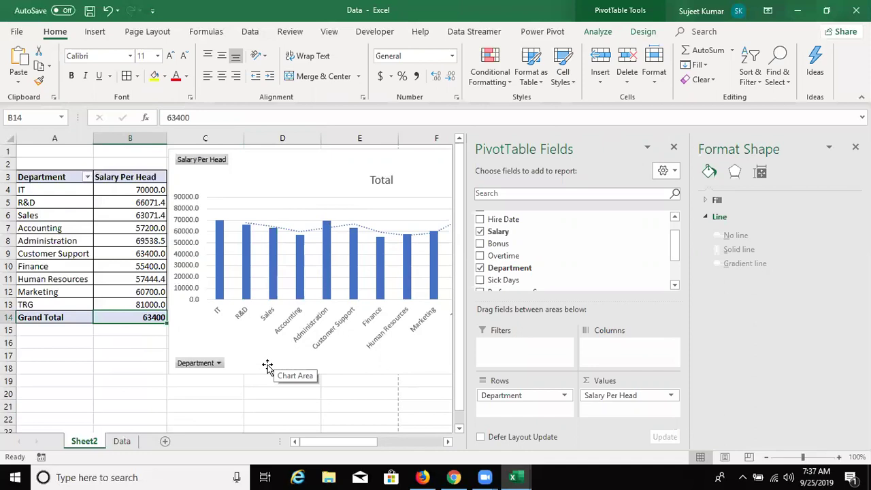
pyautogui.click(147, 385)
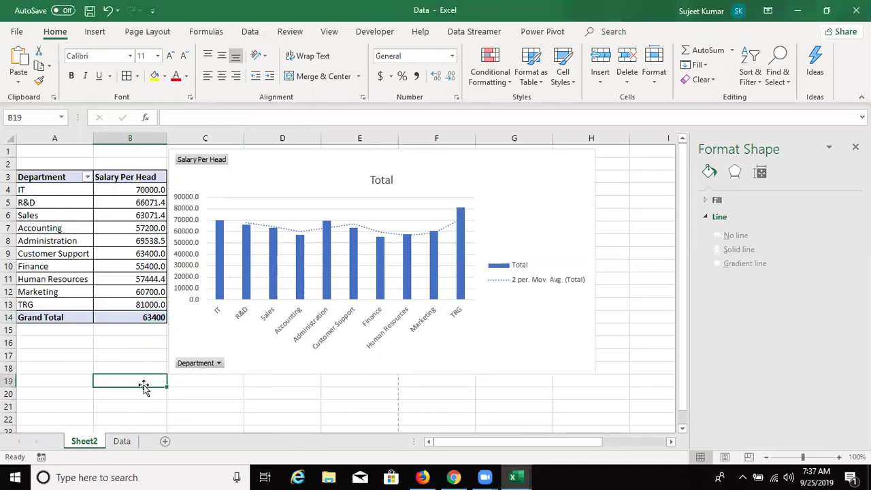
pyautogui.moveTo(249, 161); pyautogui.dragTo(260, 157)
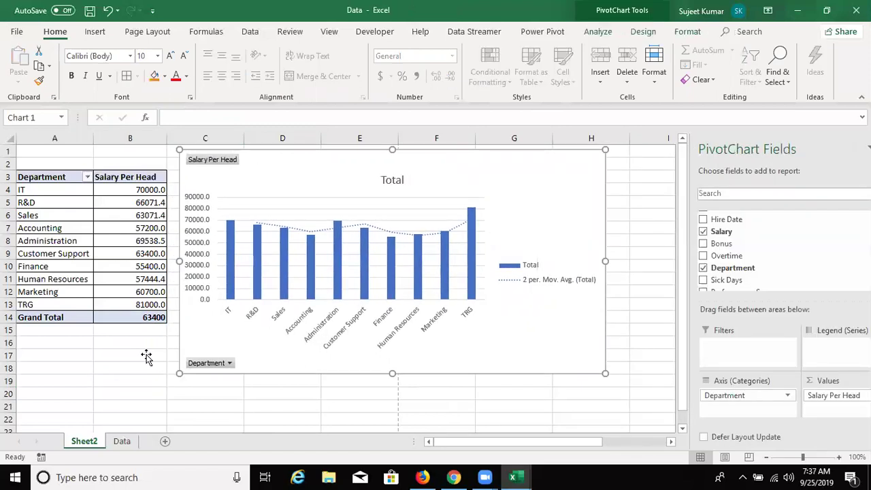
pyautogui.hotkey('ctrl', '1')
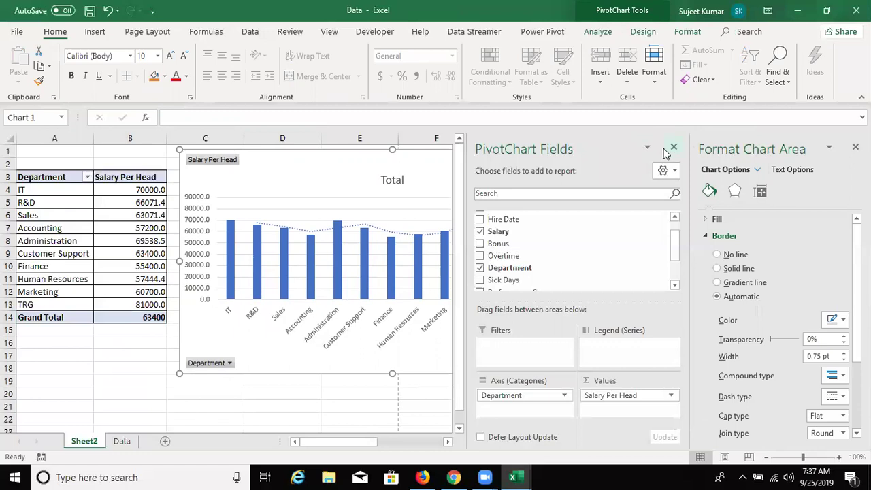
pyautogui.click(674, 147)
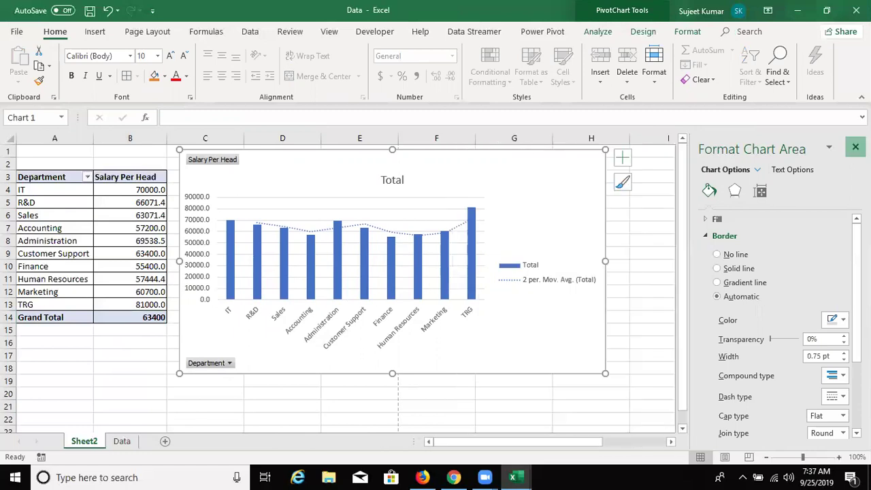
pyautogui.click(855, 147)
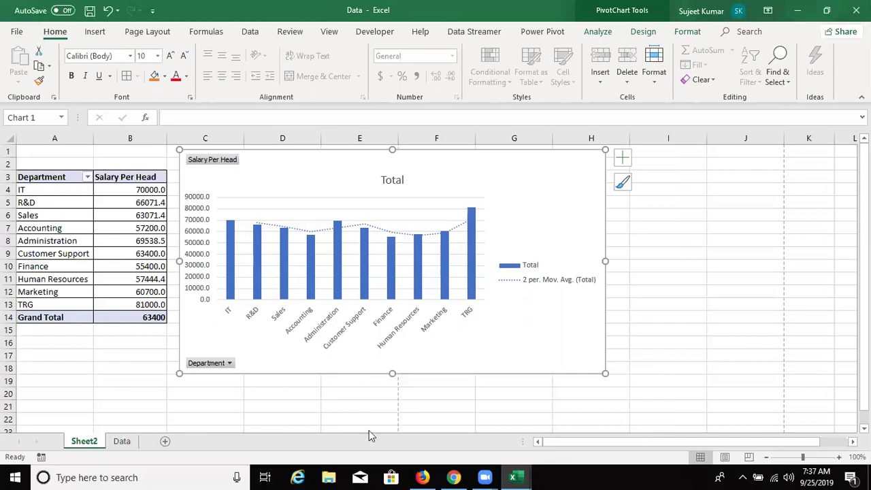
# Switch to the Data sheet and select the full employee table from header to last row
pyautogui.hotkey('ctrl', 'pagedown')
pyautogui.moveTo(31, 151)
pyautogui.mouseDown()
pyautogui.moveTo(572, 320)
pyautogui.moveTo(575, 312)
pyautogui.mouseUp()
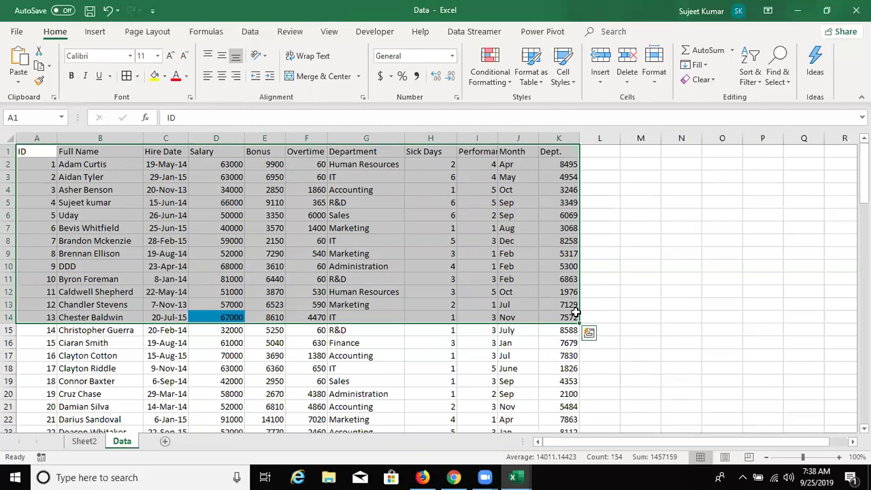
pyautogui.hotkey('ctrl', 'Home')
pyautogui.hotkey('ctrl', 'shift', 'Right')
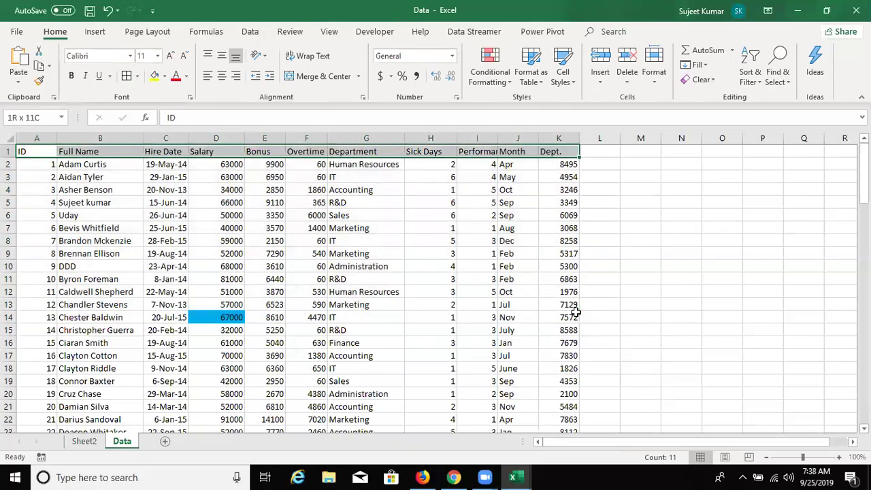
pyautogui.hotkey('ctrl', 'shift', 'Down')
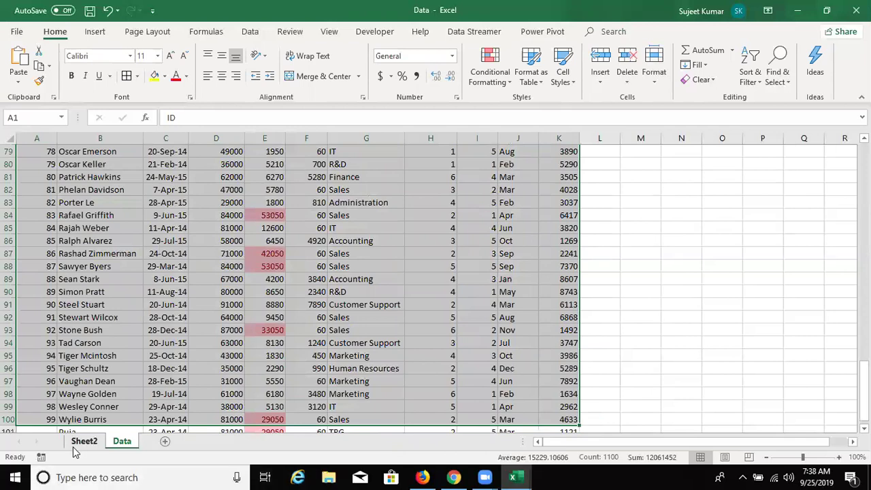
# Review Sheet2's IT-to-Human Resources salary values, then return to the top of the Data sheet
pyautogui.click(78, 443)
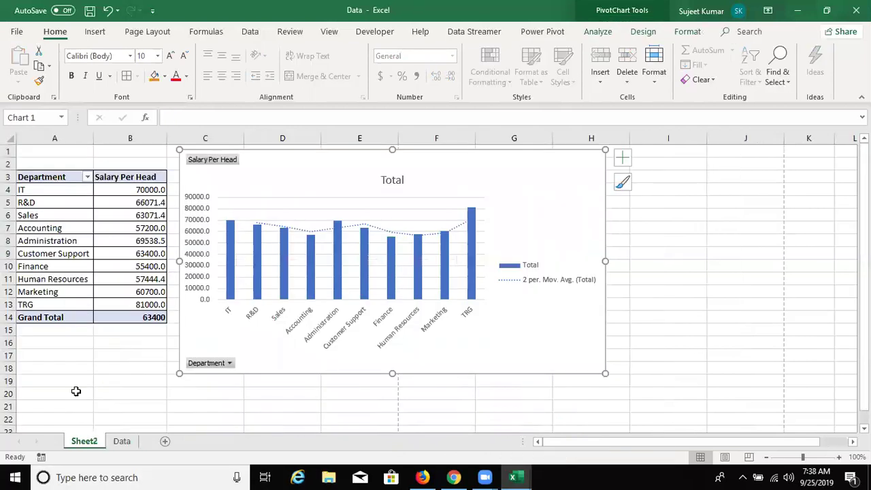
pyautogui.click(120, 442)
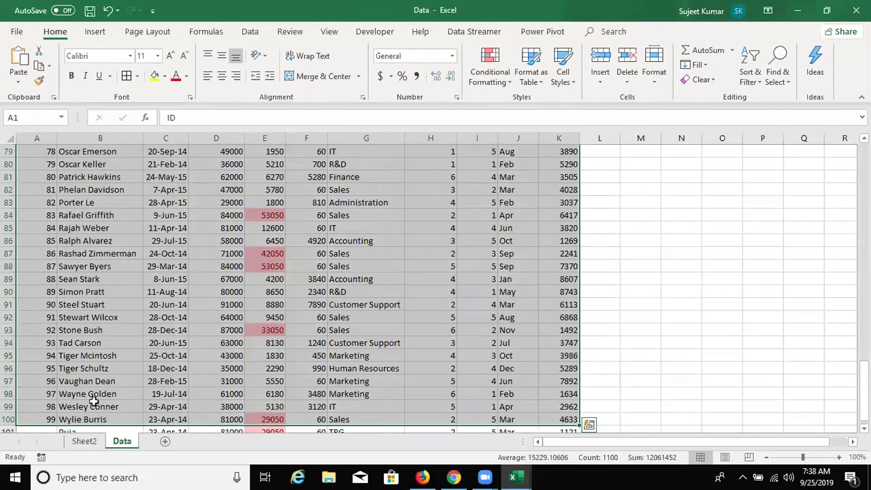
pyautogui.click(86, 441)
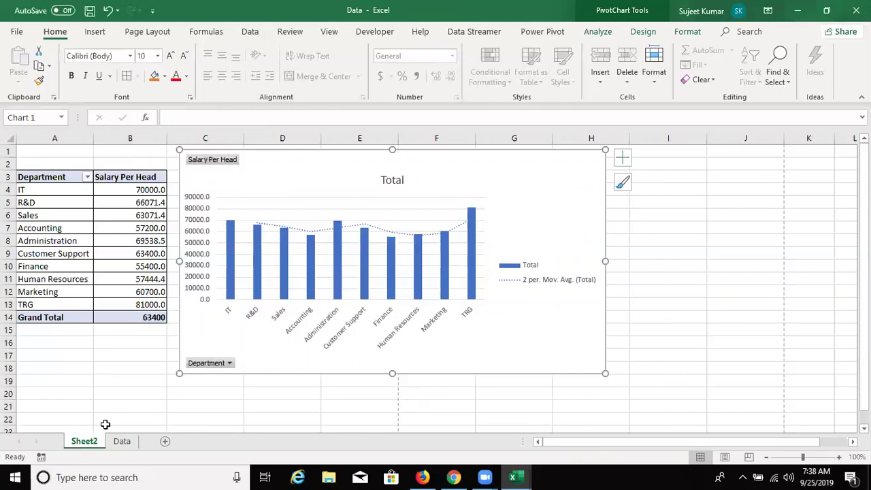
pyautogui.moveTo(133, 188); pyautogui.dragTo(132, 279)
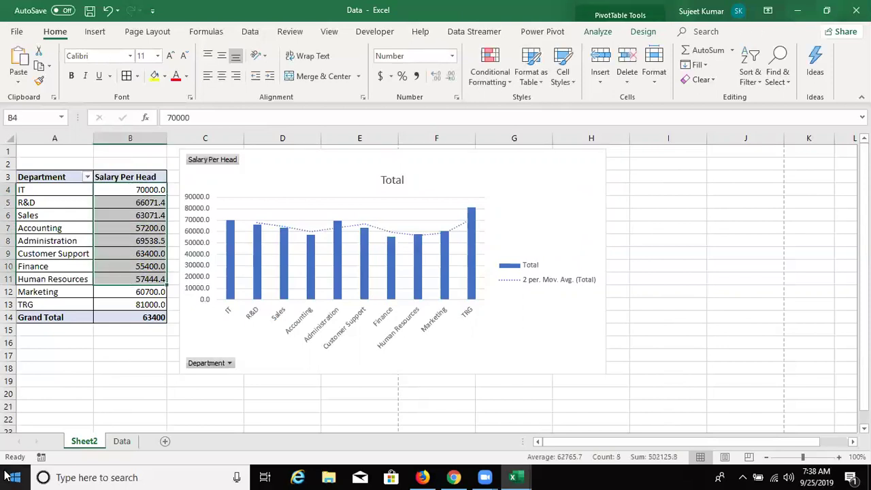
pyautogui.click(123, 439)
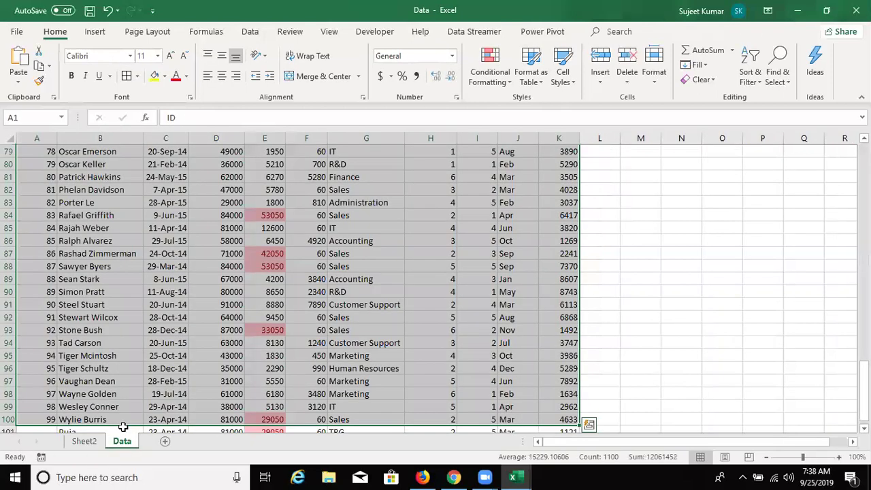
pyautogui.hotkey('ctrl', 'Home')
pyautogui.press('Right')
pyautogui.press('Right')
pyautogui.press('Right')
pyautogui.press('Right')
pyautogui.press('Right')
pyautogui.press('Right')
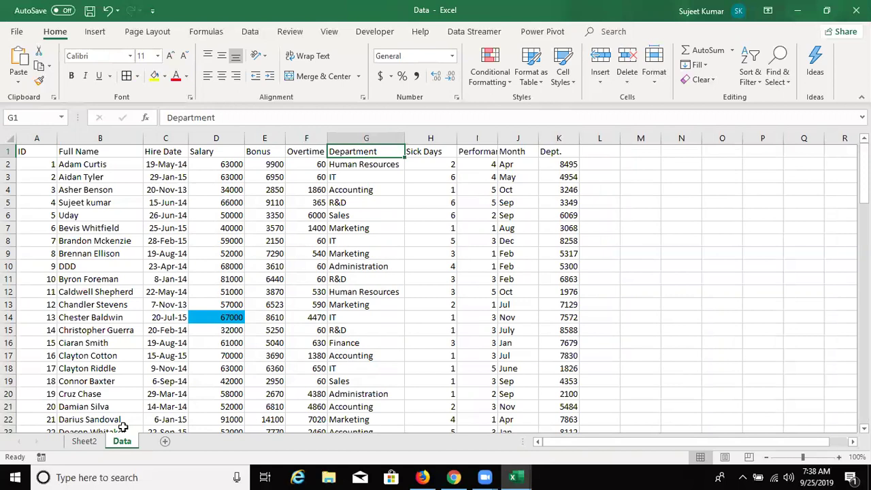
# Insert a blank column G before Department and head it Gross
pyautogui.hotkey('ctrl', 'space')
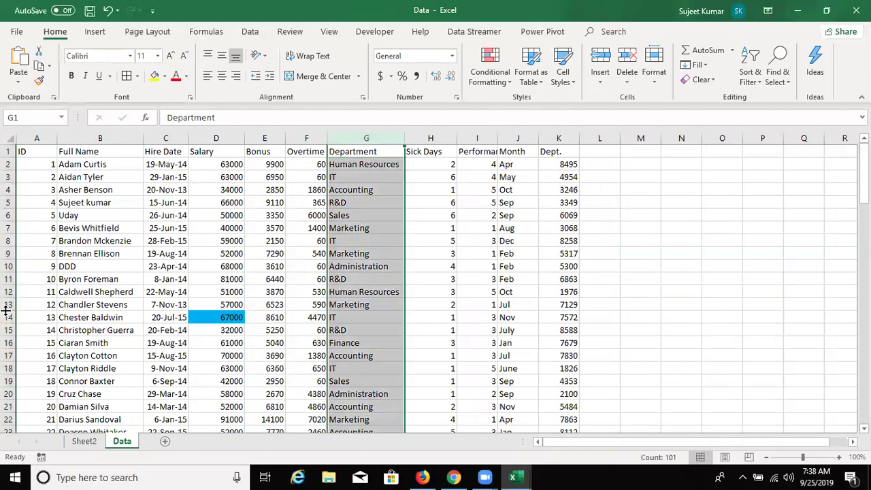
pyautogui.hotkey('ctrl', 'shift', '+')
pyautogui.click(352, 146)
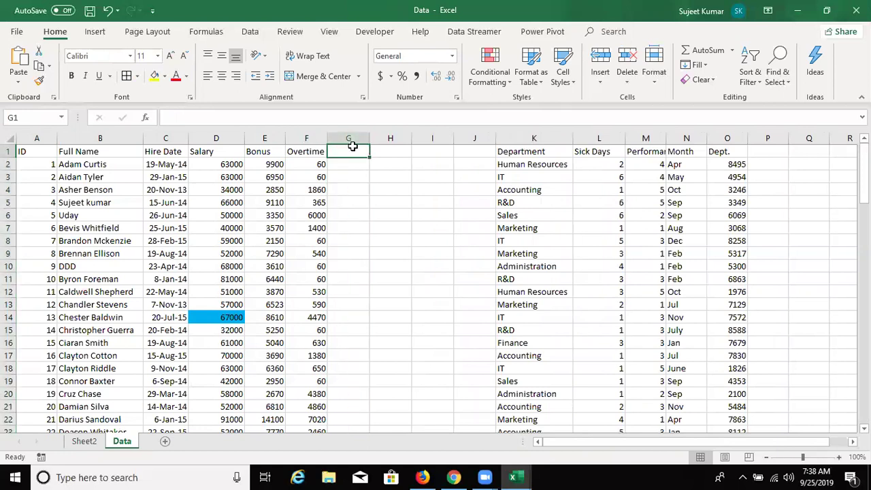
pyautogui.write('Gross')
pyautogui.press('Return')
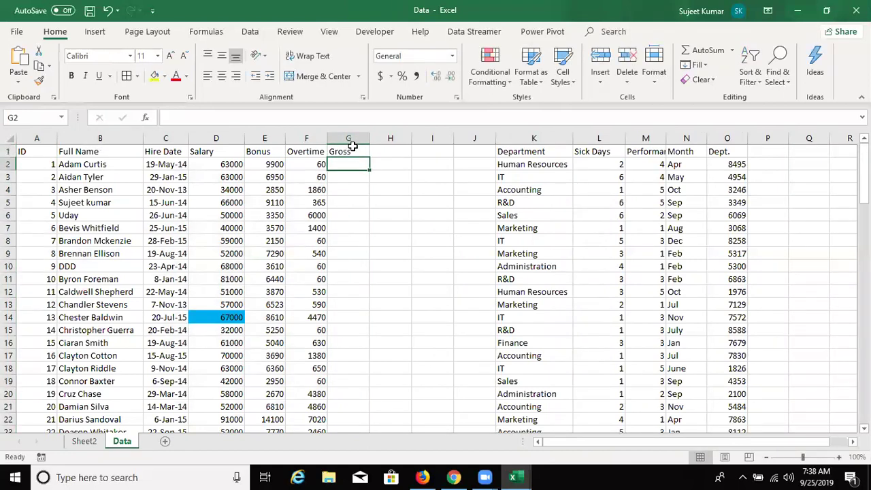
# Enter a G2 formula adding Salary, Bonus and Overtime, and fill it down
pyautogui.hotkey('alt', '=')
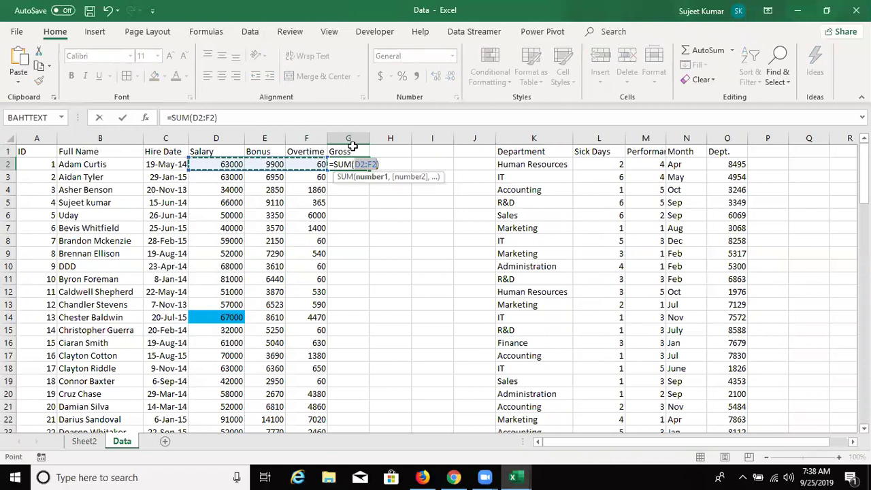
pyautogui.press('Escape')
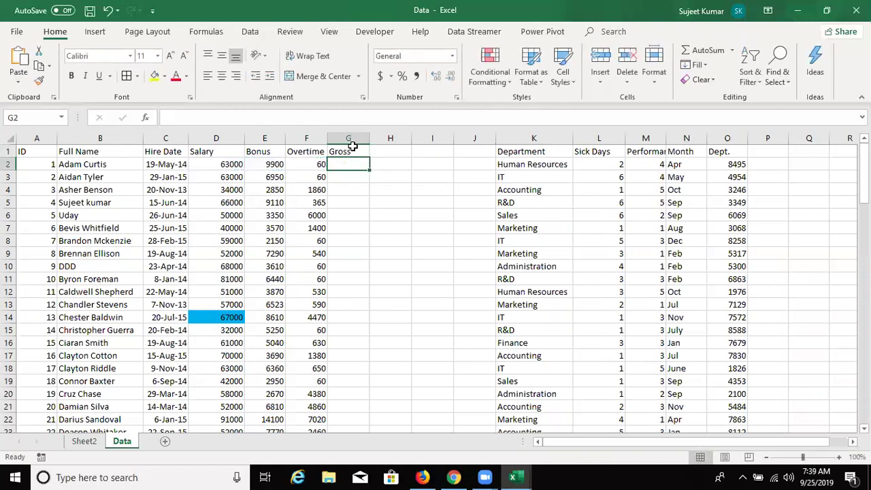
pyautogui.write('=')
pyautogui.press('Left')
pyautogui.press('Left')
pyautogui.press('Left')
pyautogui.write('+')
pyautogui.press('Left')
pyautogui.press('Left')
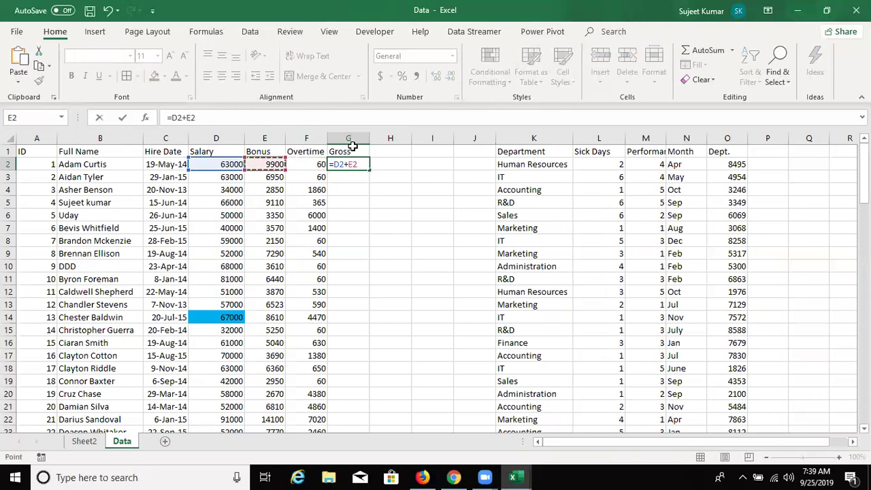
pyautogui.write('+')
pyautogui.press('Left')
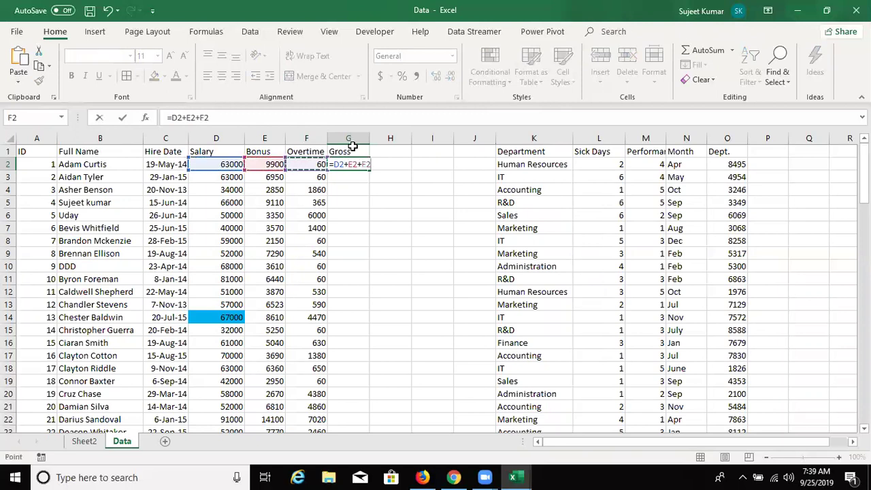
pyautogui.press('Return')
pyautogui.click(345, 164)
pyautogui.doubleClick(369, 170)
# Replace the Gross values with =SUM(D2:F2), giving 72960, copied down the column
pyautogui.click(386, 153)
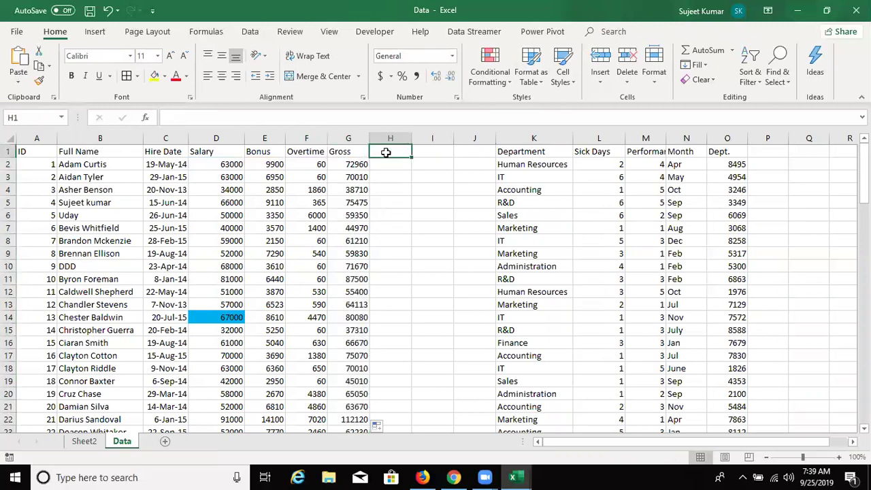
pyautogui.press('Left')
pyautogui.press('Down')
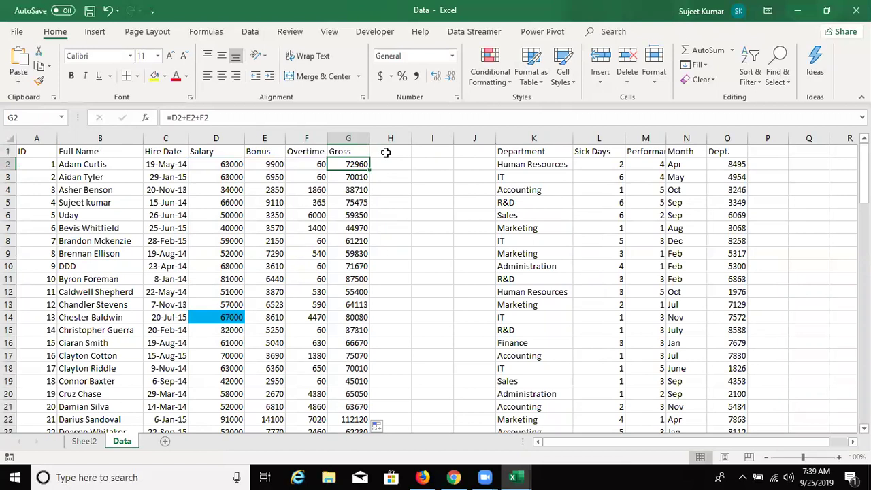
pyautogui.hotkey('ctrl', 'shift', 'Down')
pyautogui.hotkey('ctrl', 'z')
pyautogui.hotkey('ctrl', 'z')
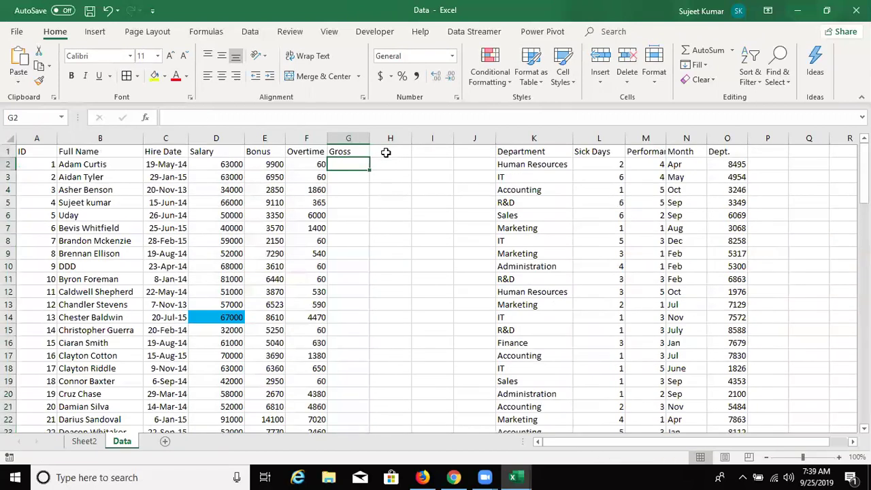
pyautogui.write('=sum(')
pyautogui.press('Left')
pyautogui.click(238, 166)
pyautogui.keyDown('shift'); pyautogui.click(320, 172); pyautogui.keyUp('shift')
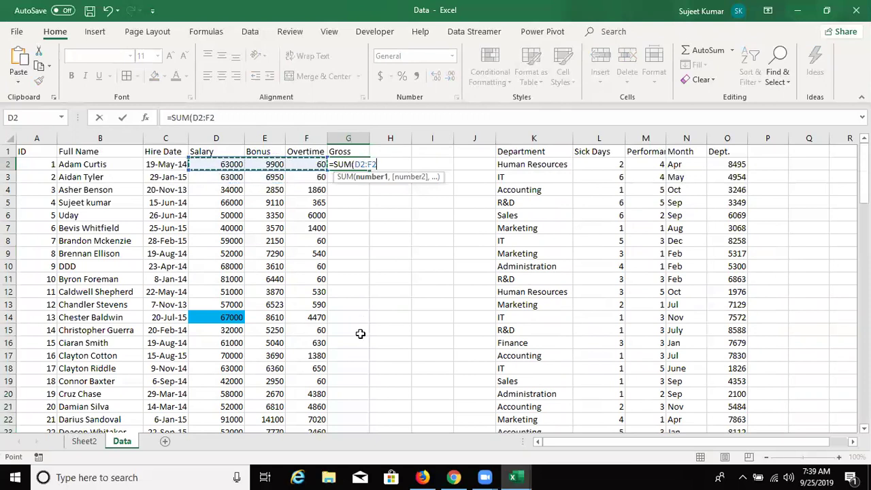
pyautogui.write(')')
pyautogui.hotkey('ctrl', 'Return')
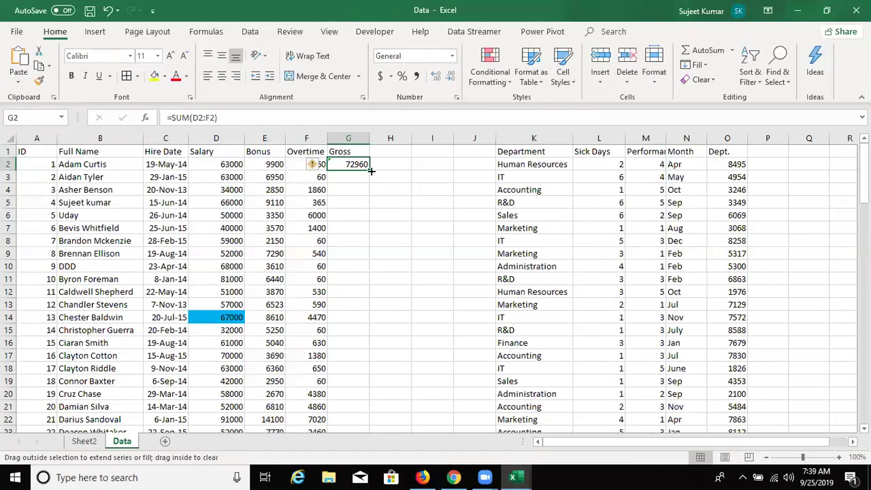
pyautogui.doubleClick(370, 171)
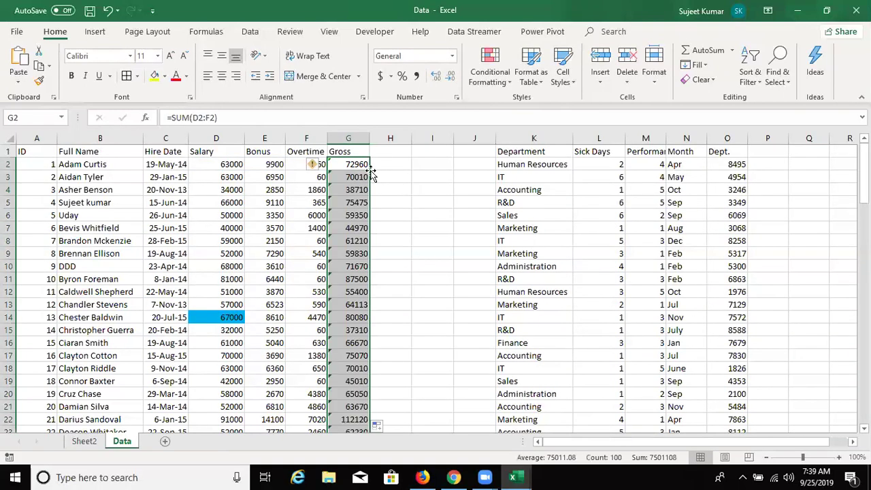
# Head column H Admin and fill it with =G2*2% down every row
pyautogui.click(391, 151)
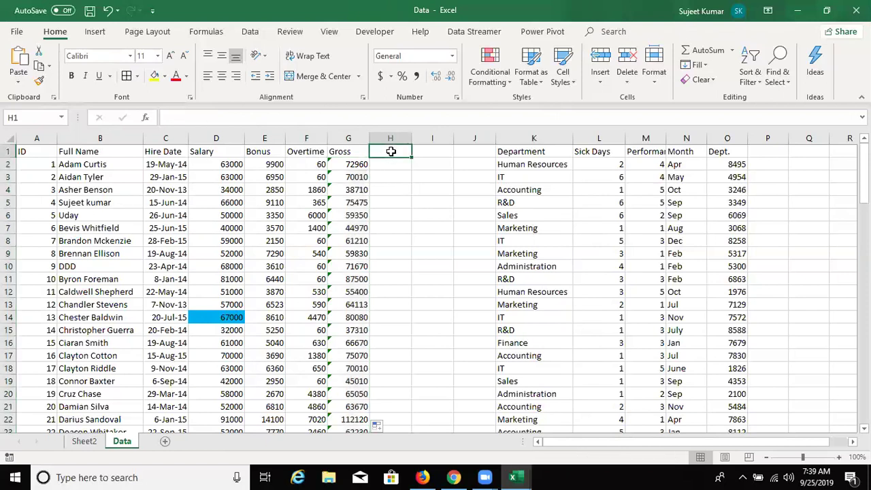
pyautogui.write('Adm')
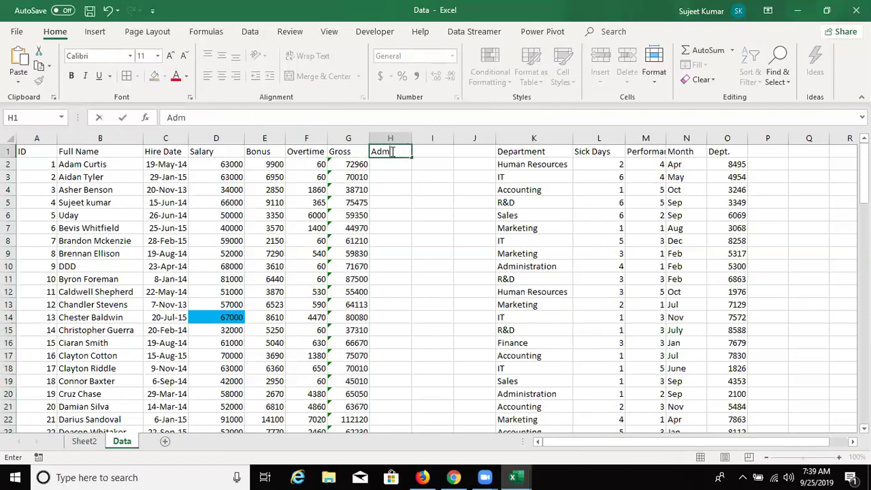
pyautogui.write('in')
pyautogui.press('Return')
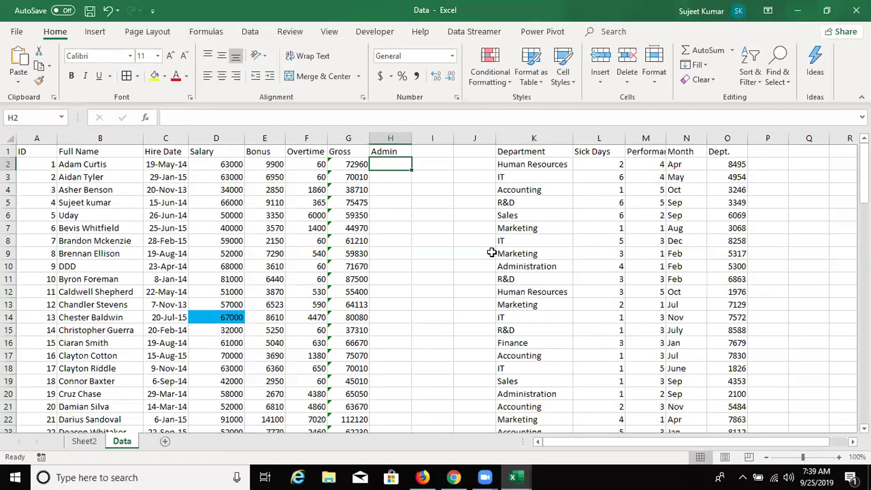
pyautogui.write('=')
pyautogui.click(336, 164)
pyautogui.write('*2%')
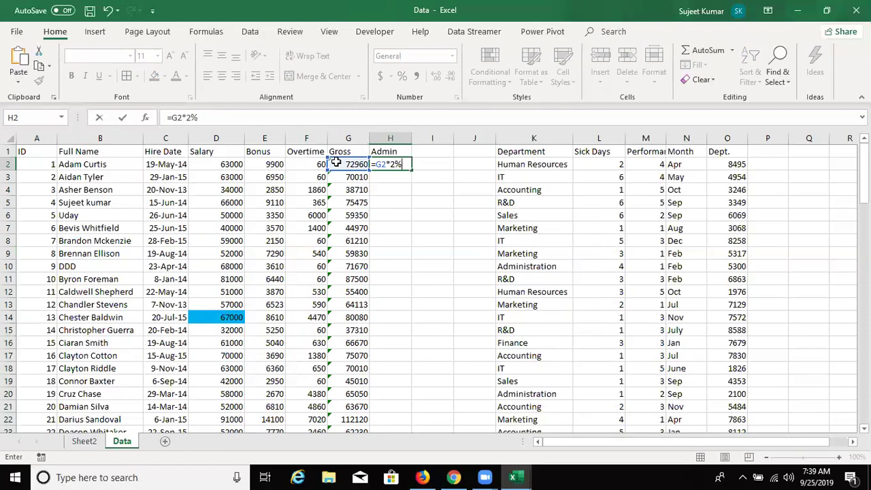
pyautogui.hotkey('ctrl', 'Return')
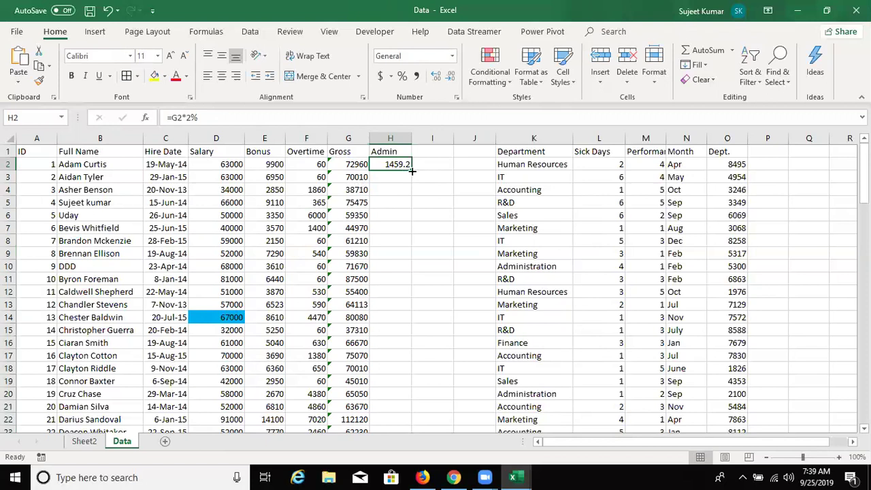
pyautogui.doubleClick(412, 172)
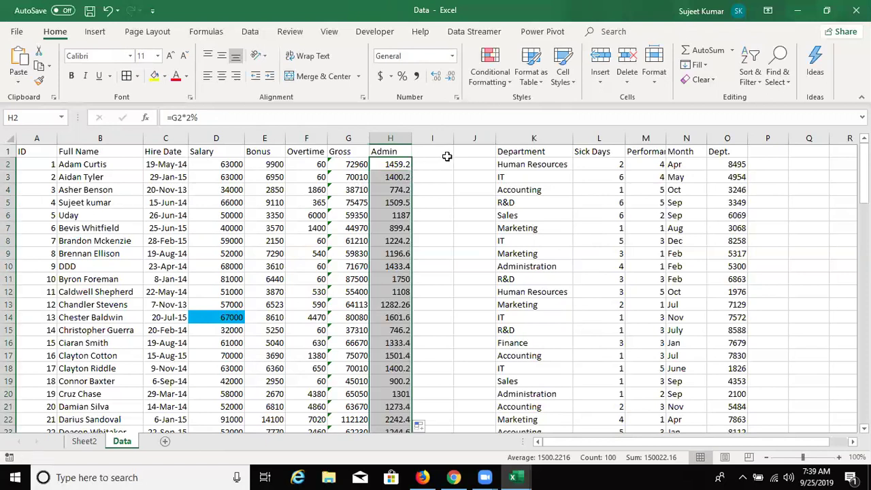
# Clear the filled Admin values from column H, keeping only the header
pyautogui.click(441, 154)
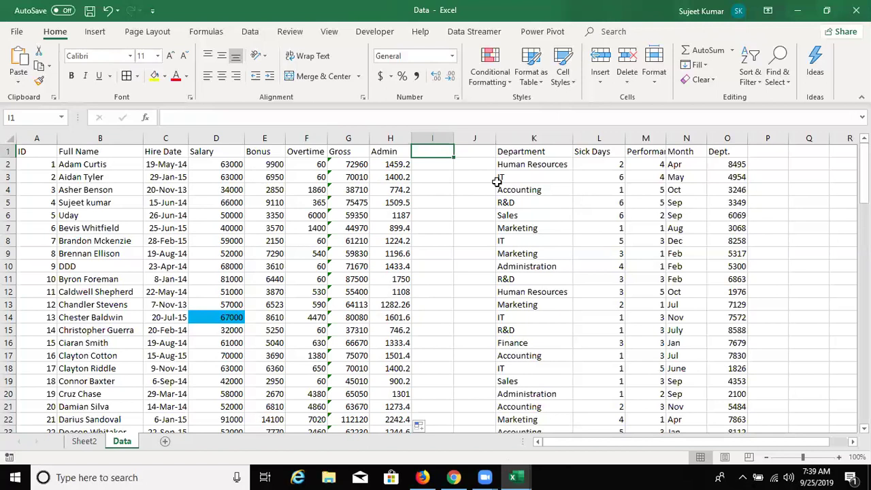
pyautogui.press('Left')
pyautogui.press('Down')
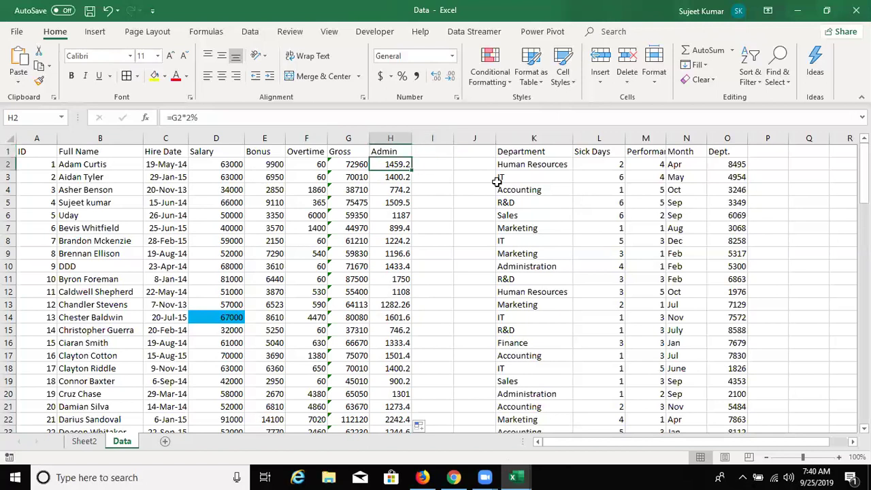
pyautogui.hotkey('ctrl', 'shift', 'Down')
pyautogui.press('Delete')
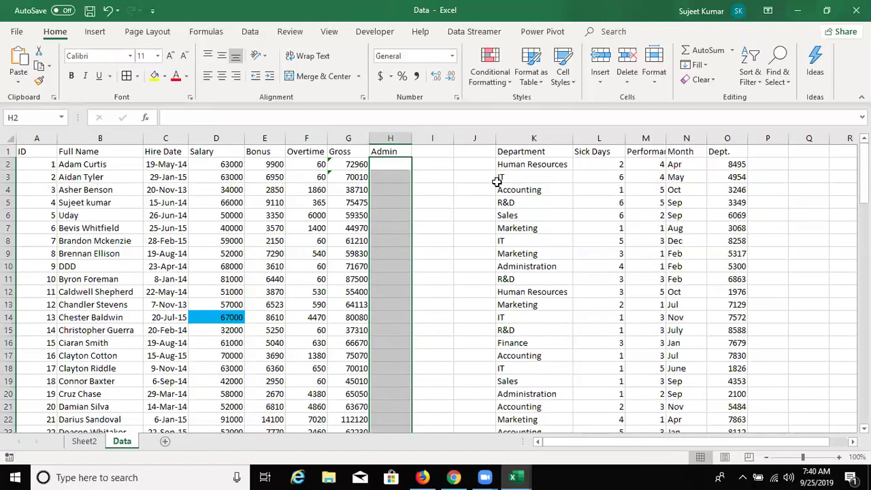
pyautogui.press('Left')
pyautogui.press('Left')
pyautogui.press('Left')
pyautogui.press('Right')
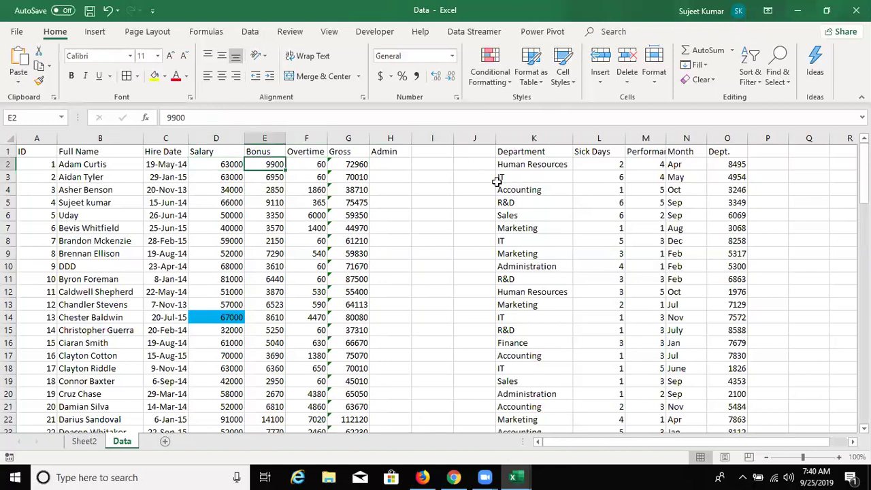
pyautogui.press('Right')
pyautogui.press('Right')
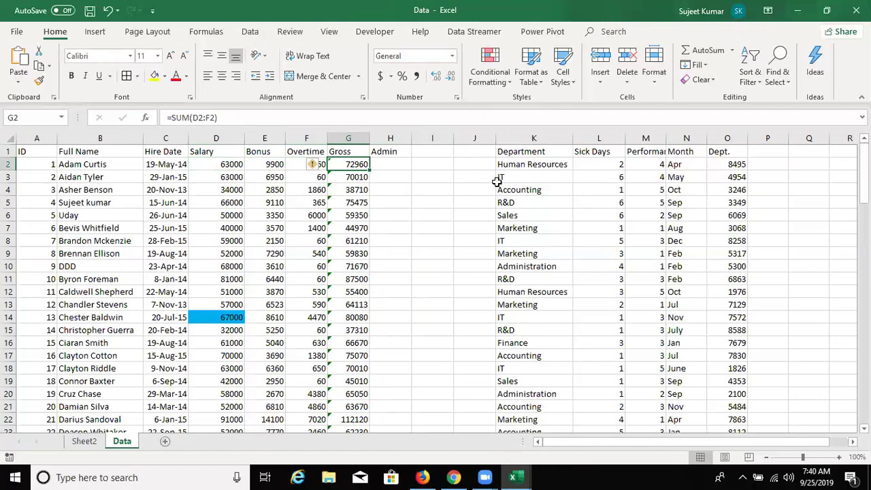
pyautogui.press('Right')
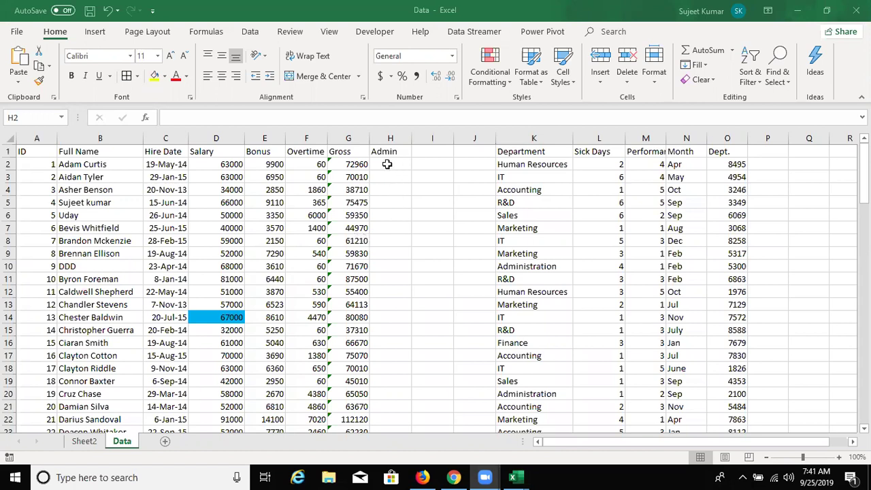
# Fill the Admin column with =G2*2% for every row
pyautogui.click(386, 164)
pyautogui.write('=')
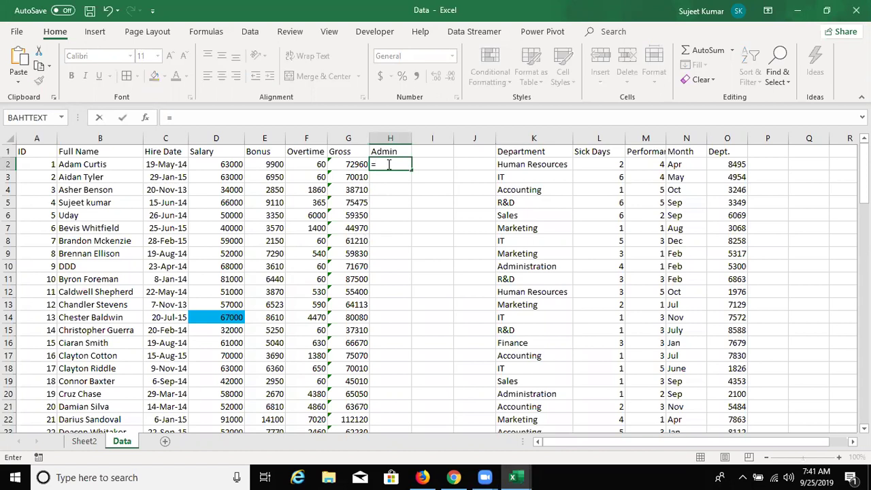
pyautogui.click(352, 166)
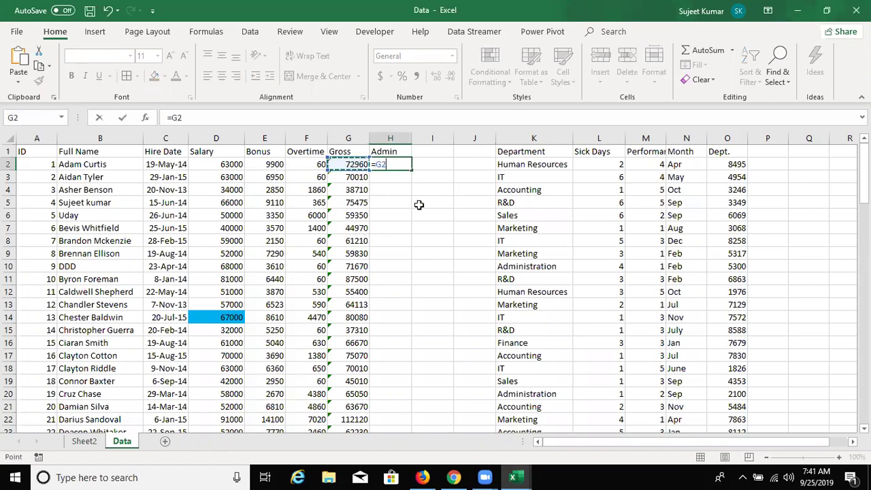
pyautogui.write('*2%')
pyautogui.hotkey('ctrl', 'Return')
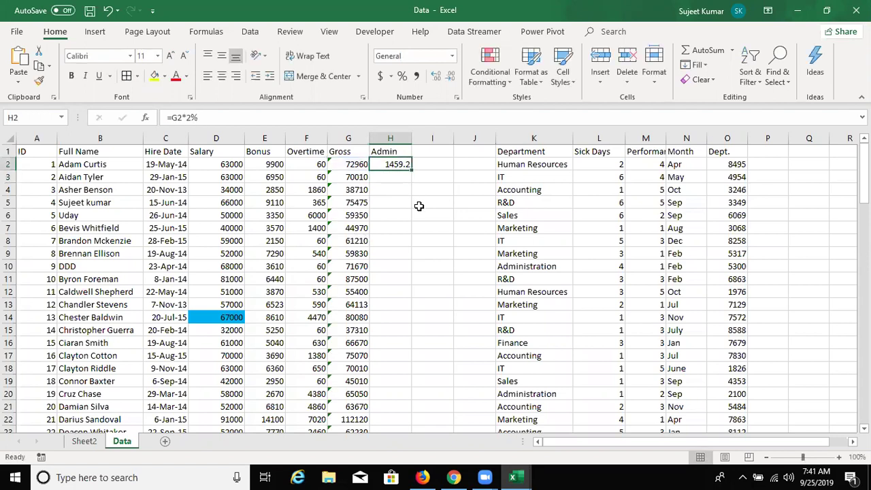
pyautogui.doubleClick(411, 170)
# Add a PF column in I filled with =G2*12%, starting at 8755.2
pyautogui.click(425, 151)
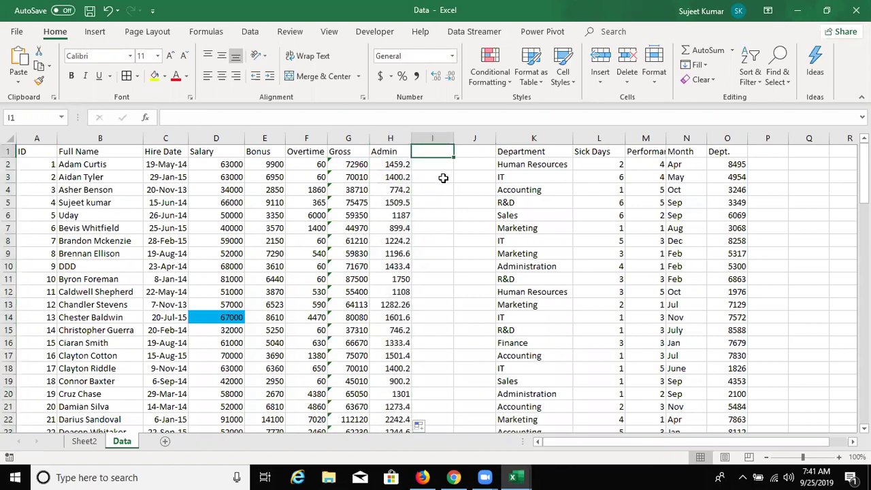
pyautogui.write('PF')
pyautogui.press('Return')
pyautogui.write('=')
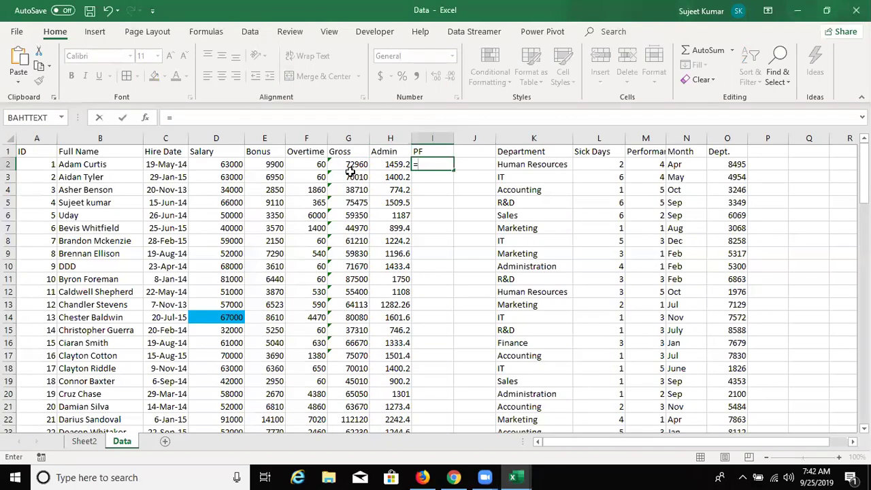
pyautogui.click(351, 163)
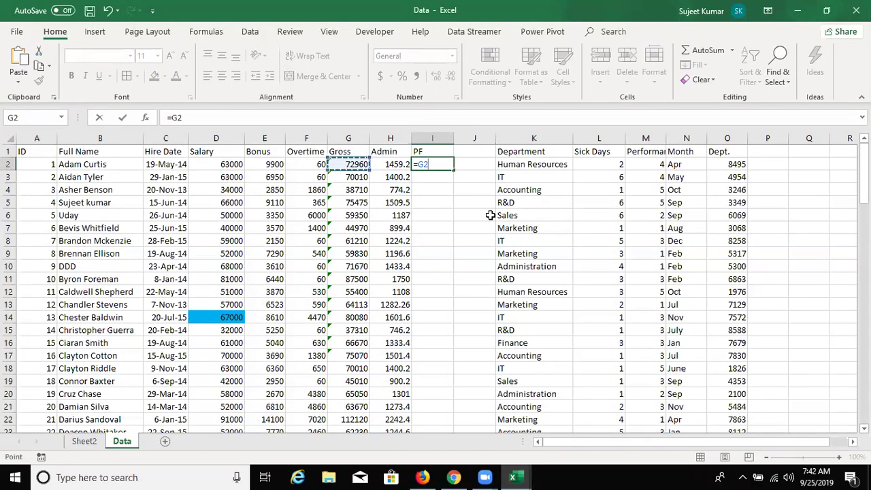
pyautogui.write('*12')
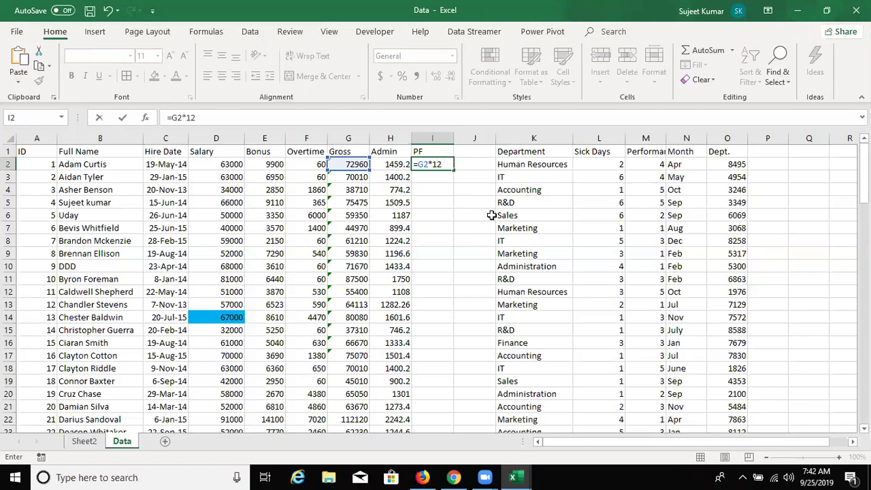
pyautogui.write('%')
pyautogui.hotkey('ctrl', 'Return')
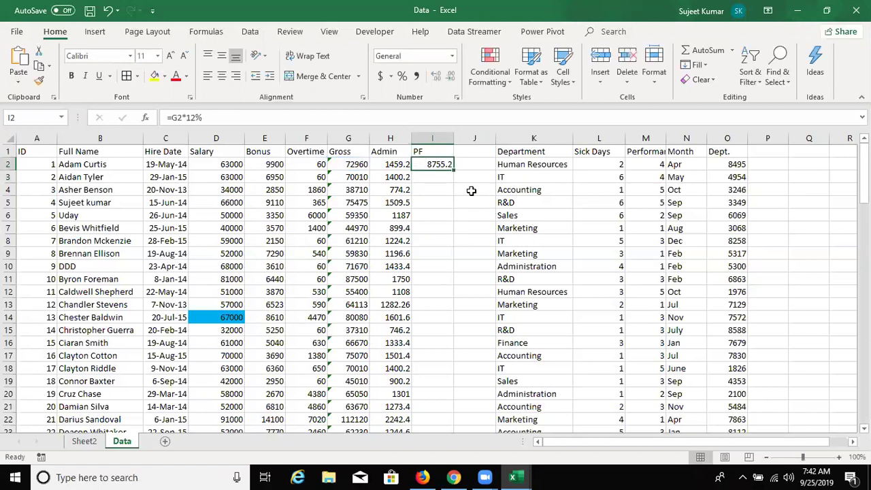
pyautogui.doubleClick(452, 170)
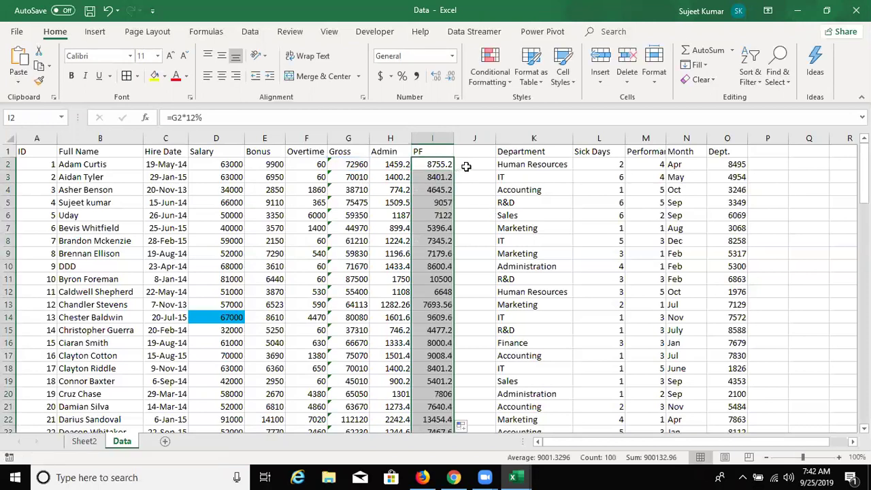
pyautogui.click(466, 166)
# Enter =G2-SUM(H2:I2) in J2, giving 62745.6 after Admin and PF deductions
pyautogui.write('=')
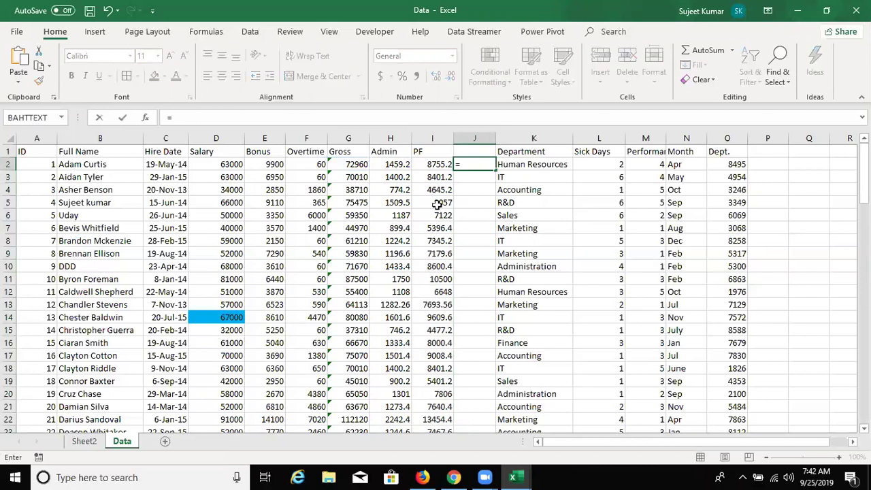
pyautogui.click(344, 167)
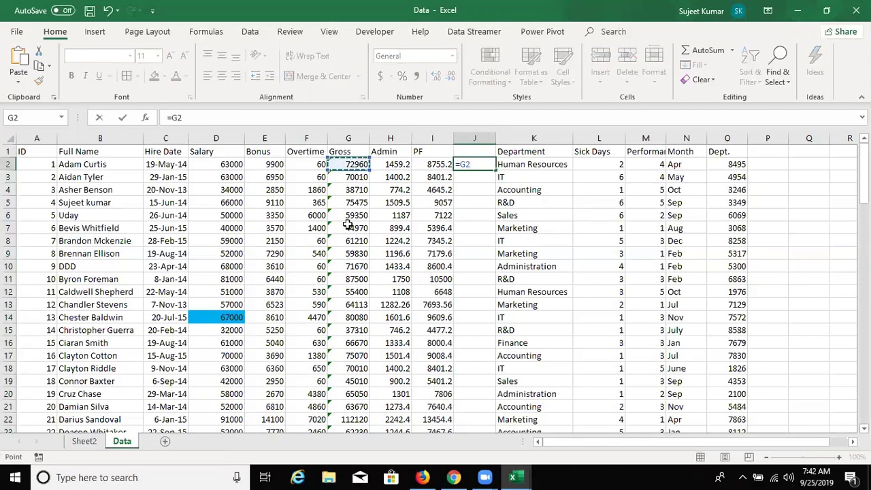
pyautogui.write('-')
pyautogui.write('len')
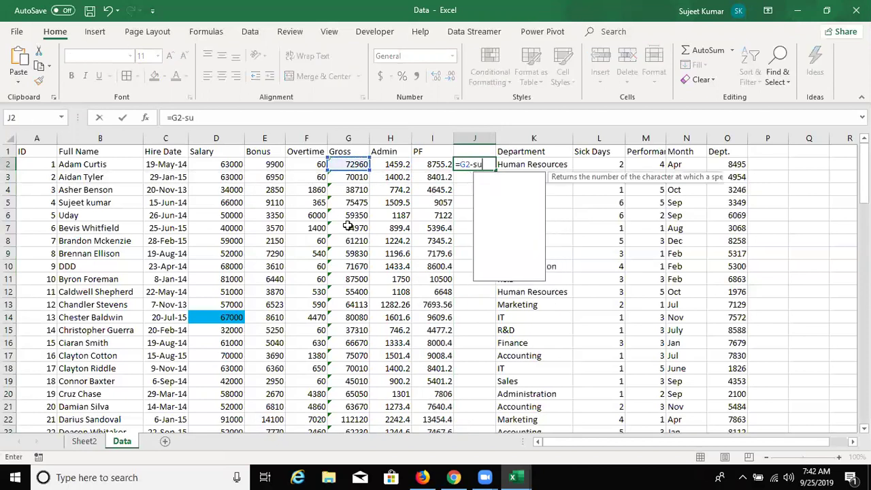
pyautogui.press('Right')
pyautogui.click(476, 165)
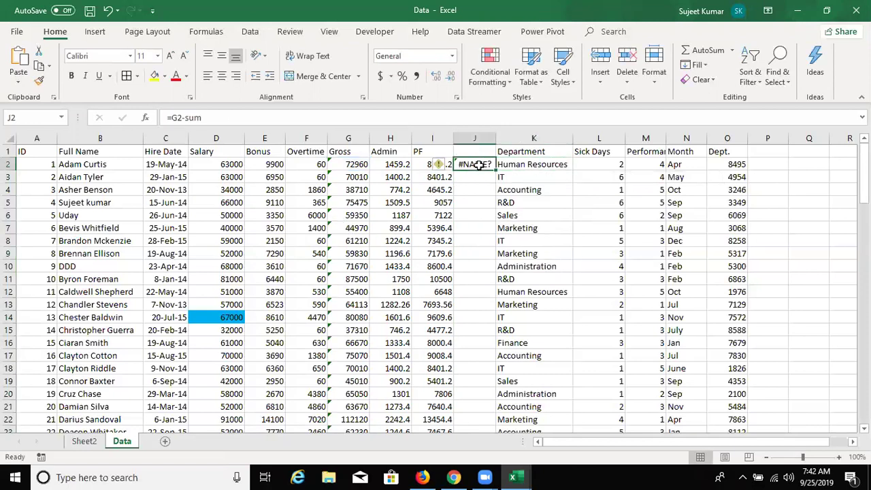
pyautogui.write('=')
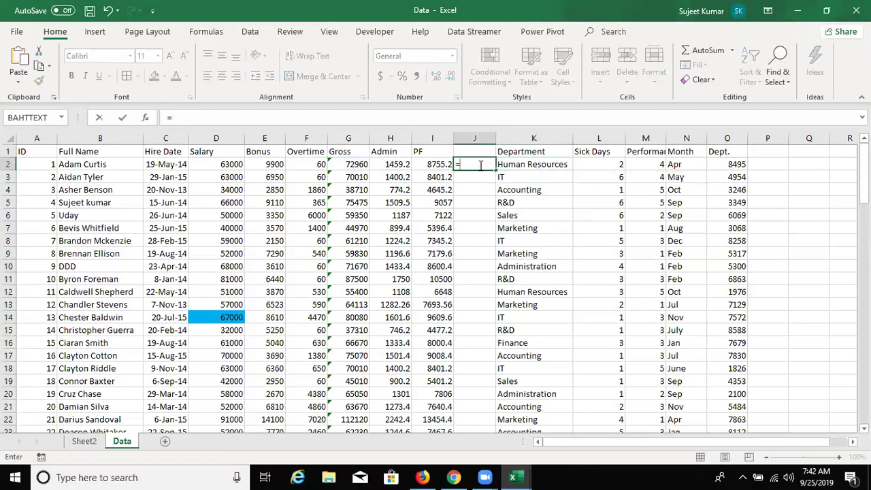
pyautogui.press('Left')
pyautogui.press('Left')
pyautogui.press('Left')
pyautogui.write('-')
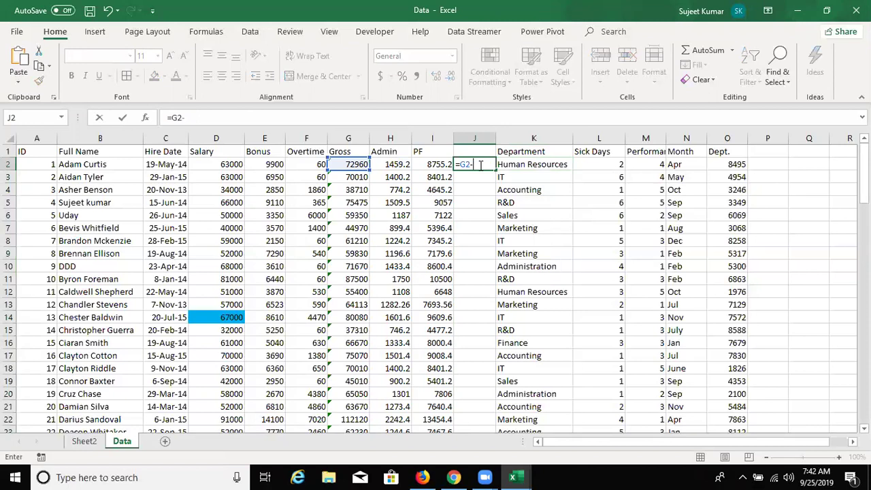
pyautogui.write('SUM(')
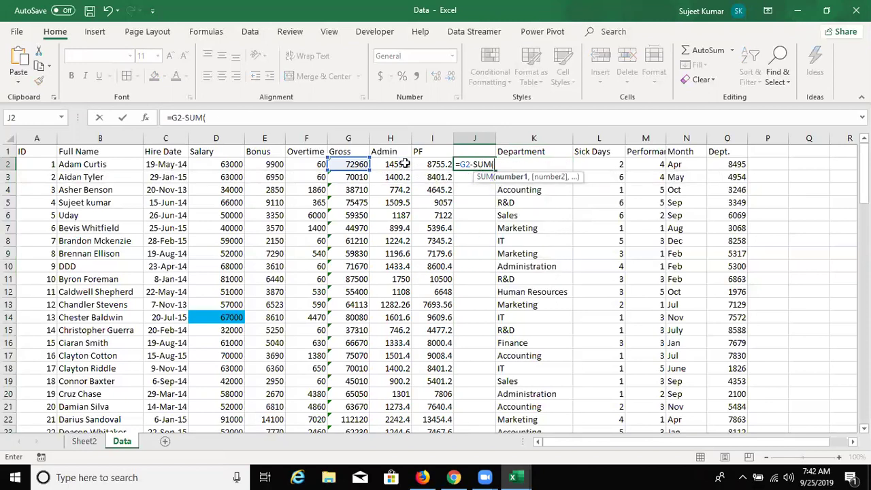
pyautogui.moveTo(405, 164); pyautogui.dragTo(421, 166)
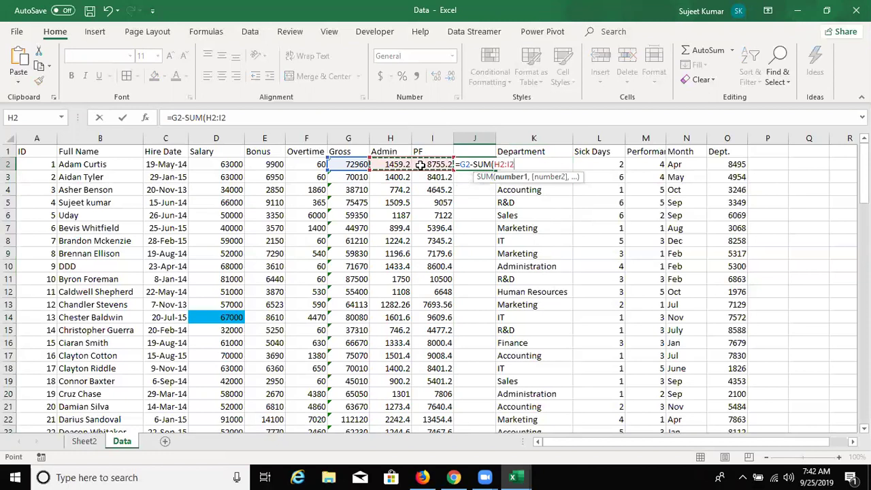
pyautogui.write(')')
pyautogui.press('Return')
# Head column J as Total IN
pyautogui.press('Up')
pyautogui.press('Up')
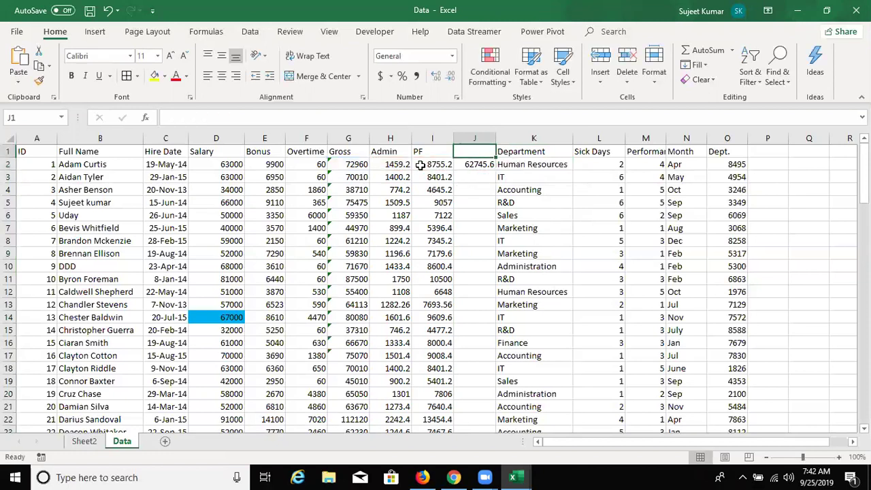
pyautogui.write('Total ')
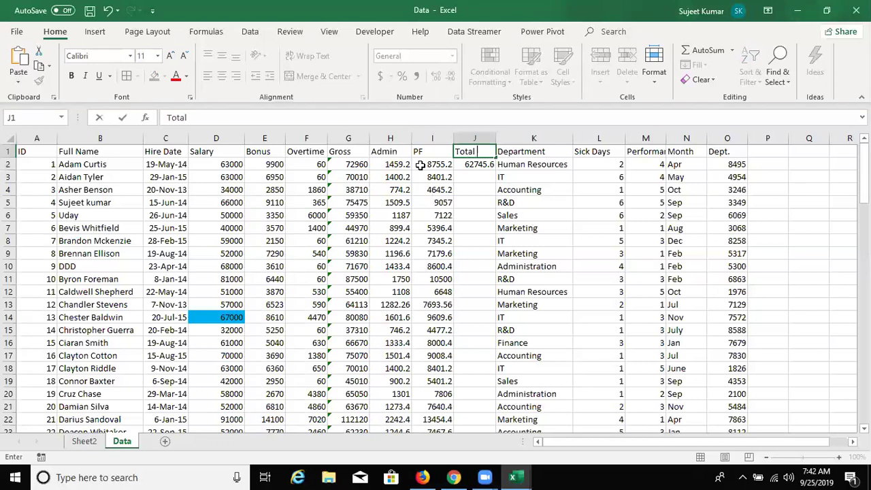
pyautogui.write('IN')
pyautogui.press('Return')
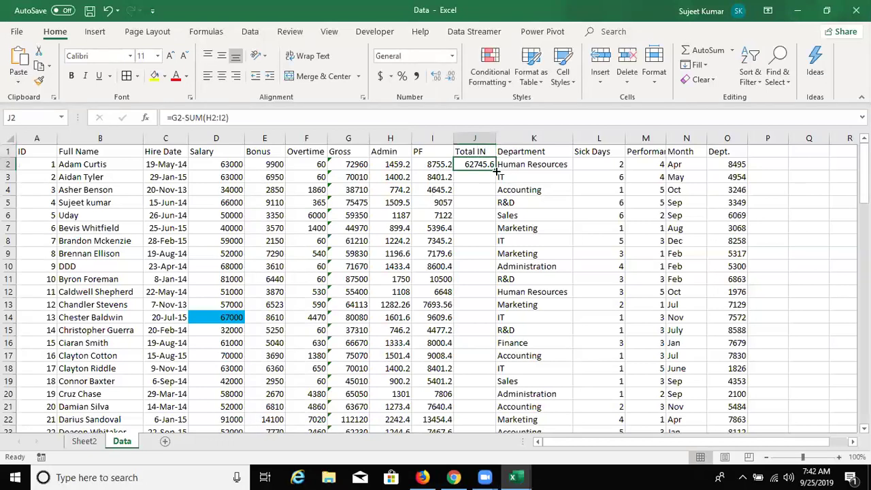
# Copy the Total IN formula down to row 101 and check values like 60208.6 and 33290.6
pyautogui.doubleClick(495, 170)
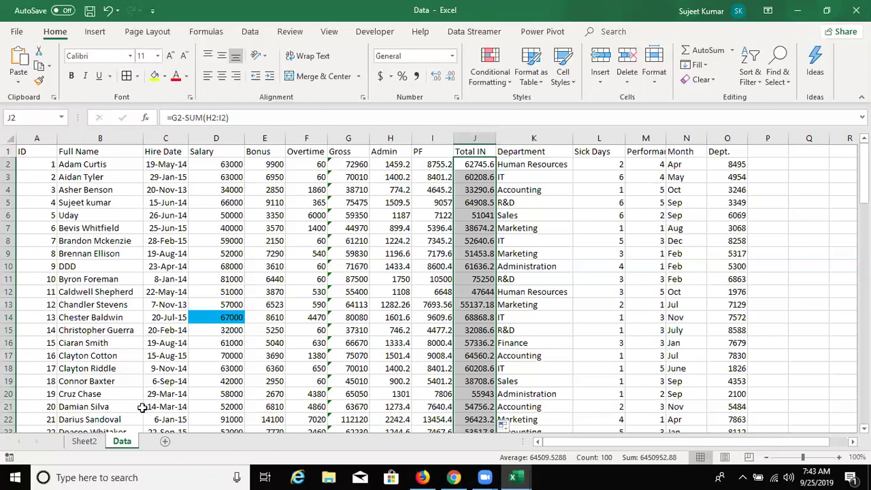
pyautogui.press('Up')
pyautogui.press('Down')
pyautogui.press('Down')
pyautogui.press('Down')
pyautogui.press('Down')
pyautogui.press('Down')
pyautogui.press('Down')
pyautogui.press('Down')
pyautogui.press('Down')
pyautogui.press('Down')
pyautogui.press('Down')
pyautogui.press('Down')
pyautogui.press('Down')
pyautogui.press('Down')
pyautogui.press('Down')
pyautogui.press('Down')
pyautogui.press('Down')
pyautogui.press('Down')
pyautogui.press('Down')
pyautogui.press('Down')
pyautogui.press('Down')
pyautogui.press('Down')
pyautogui.press('Down')
pyautogui.press('Down')
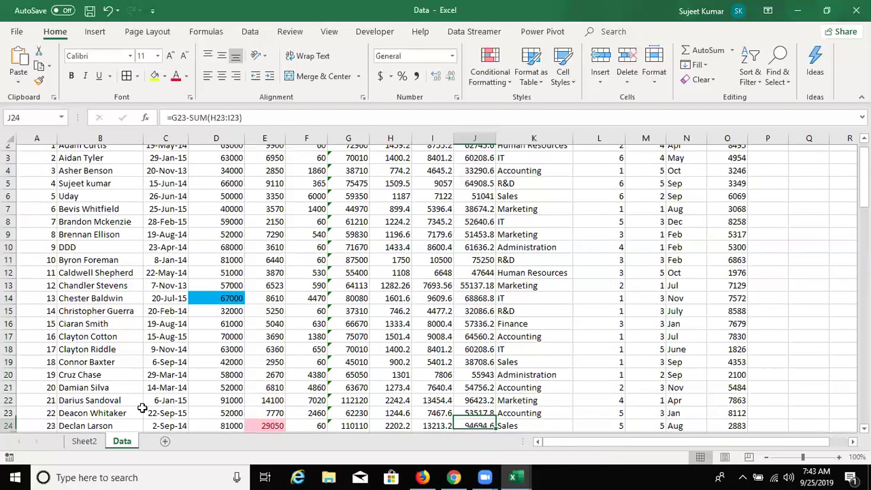
pyautogui.press('Down')
pyautogui.press('Down')
pyautogui.press('Down')
pyautogui.hotkey('ctrl', 'Down')
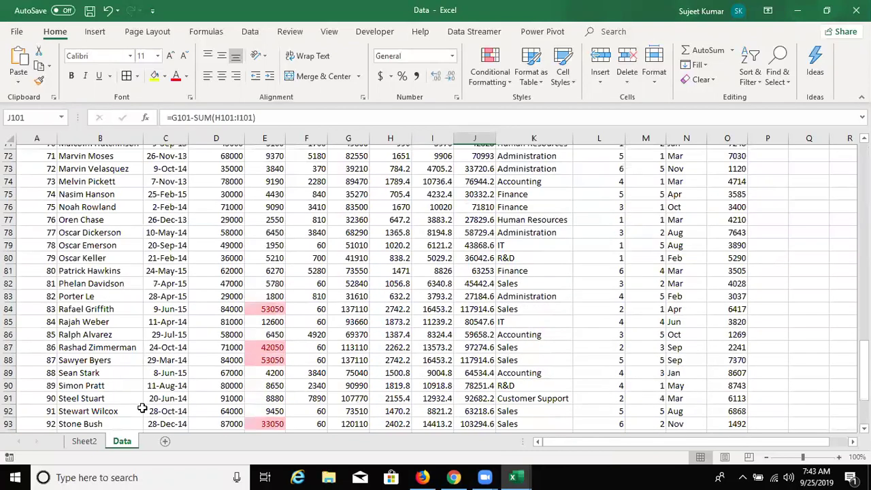
pyautogui.press('Up')
pyautogui.press('Up')
pyautogui.press('Up')
pyautogui.press('Up')
pyautogui.press('Up')
pyautogui.press('Up')
pyautogui.press('Up')
pyautogui.press('Up')
pyautogui.press('Up')
pyautogui.hotkey('ctrl', 'Up')
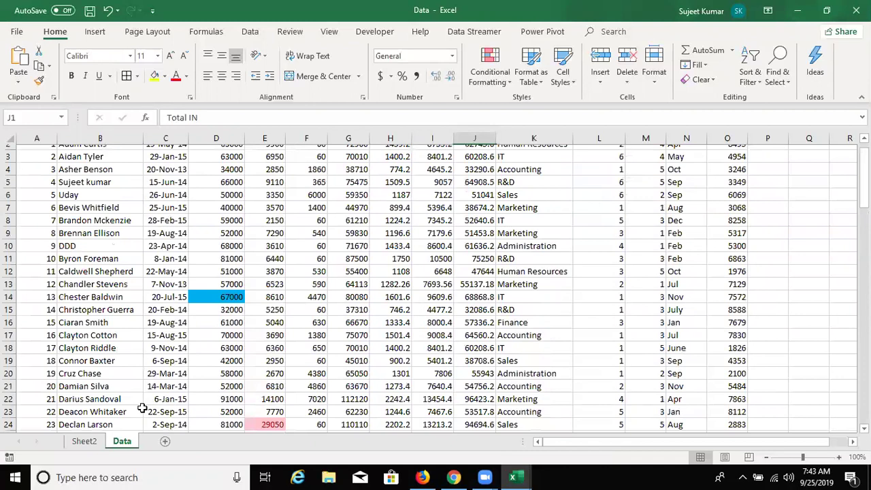
# Switch to Sheet2 to review the Salary Per Head pivot table and its moving-average chart
pyautogui.click(84, 441)
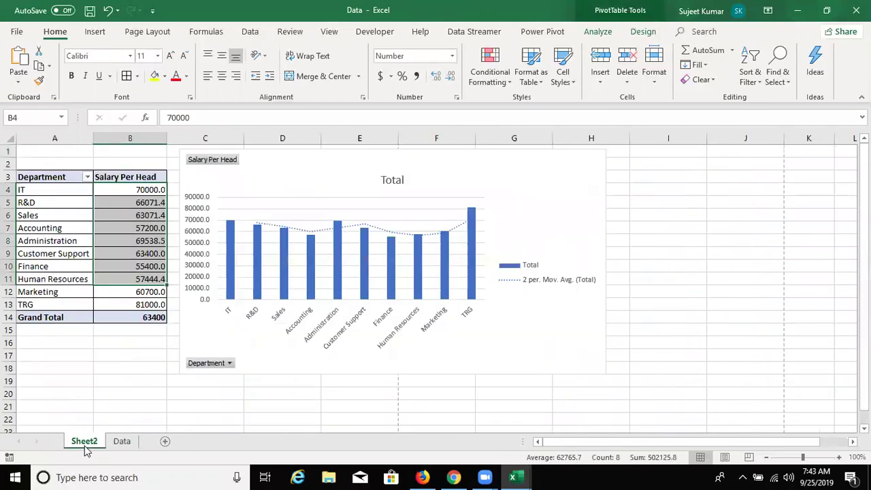
pyautogui.moveTo(49, 163); pyautogui.dragTo(152, 320)
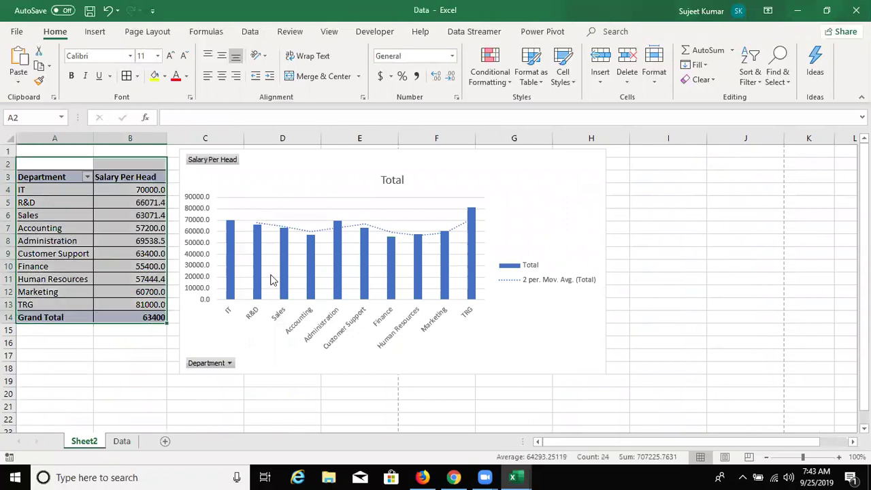
pyautogui.click(524, 358)
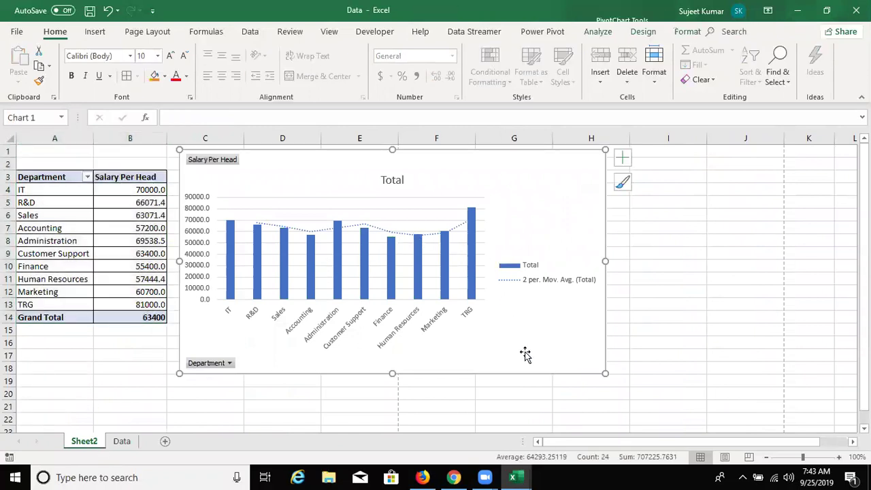
pyautogui.click(458, 408)
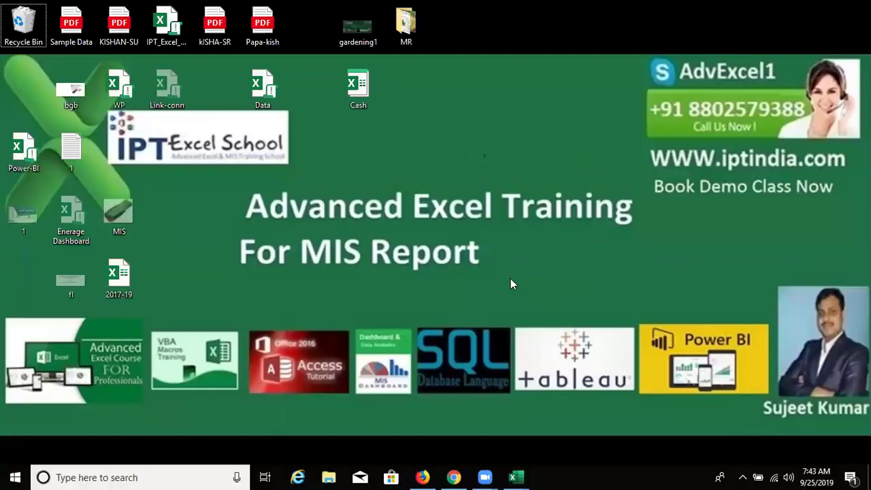
# Drag selection rectangles across the Advanced Excel Training desktop wallpaper
pyautogui.moveTo(510, 279); pyautogui.dragTo(605, 420)
pyautogui.moveTo(418, 320); pyautogui.dragTo(489, 432)
pyautogui.moveTo(456, 308); pyautogui.dragTo(496, 399)
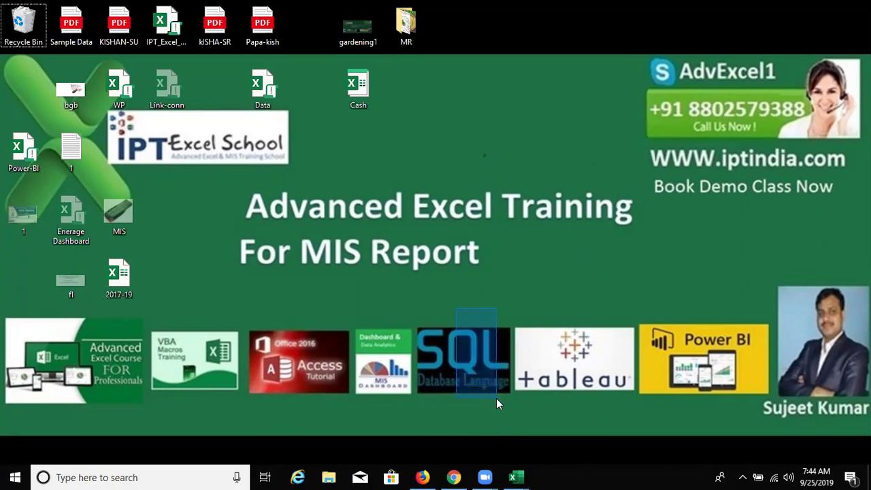
pyautogui.moveTo(496, 399); pyautogui.dragTo(492, 398)
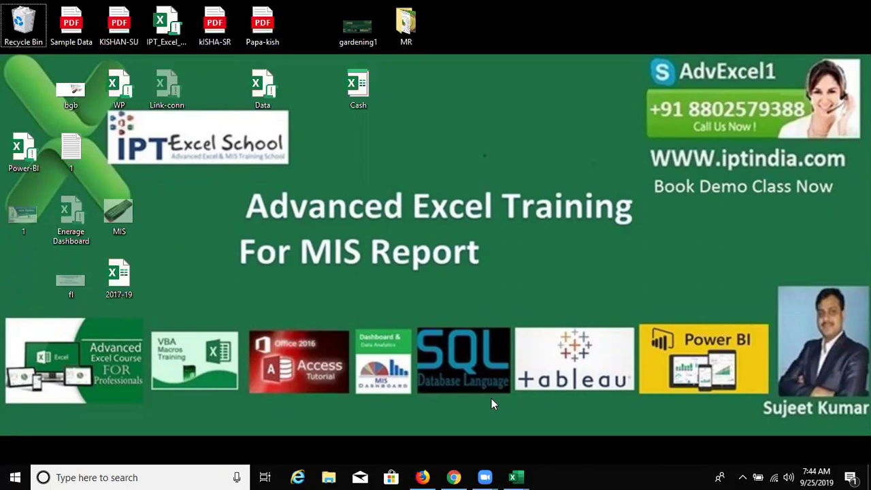
# Bring Chrome back and switch from the Demo_Rq sheet to the Gmail inbox
pyautogui.click(454, 477)
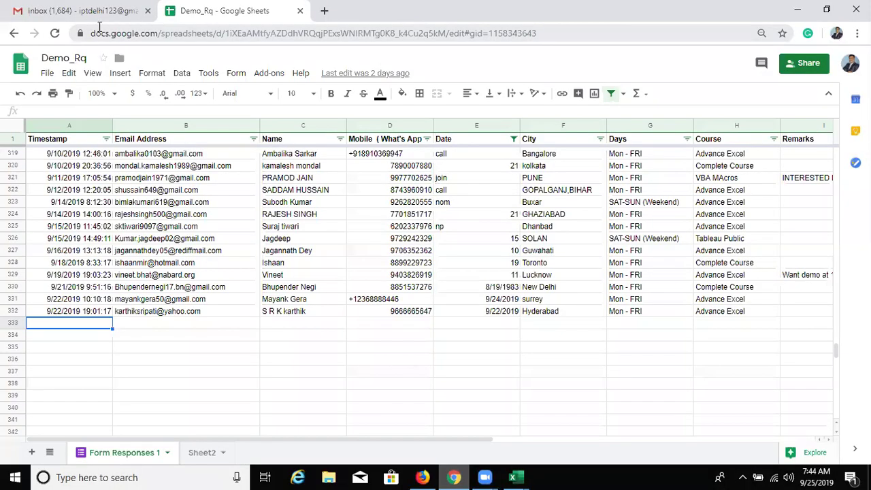
pyautogui.click(63, 25)
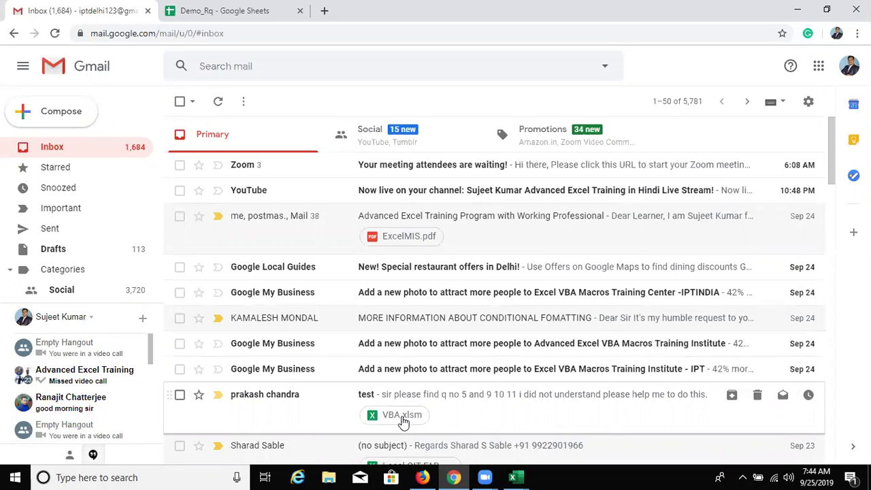
# Preview the VBA.xlsm attachment in the test email, close it, and show the desktop
pyautogui.click(403, 422)
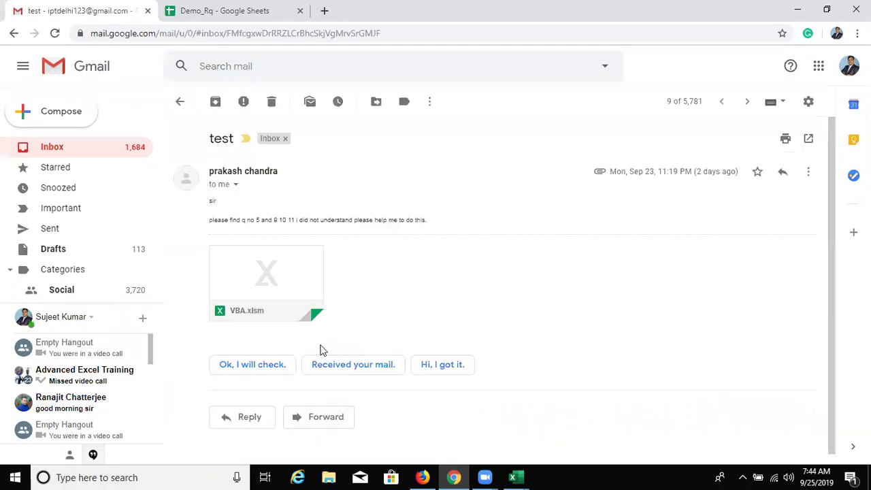
pyautogui.click(275, 276)
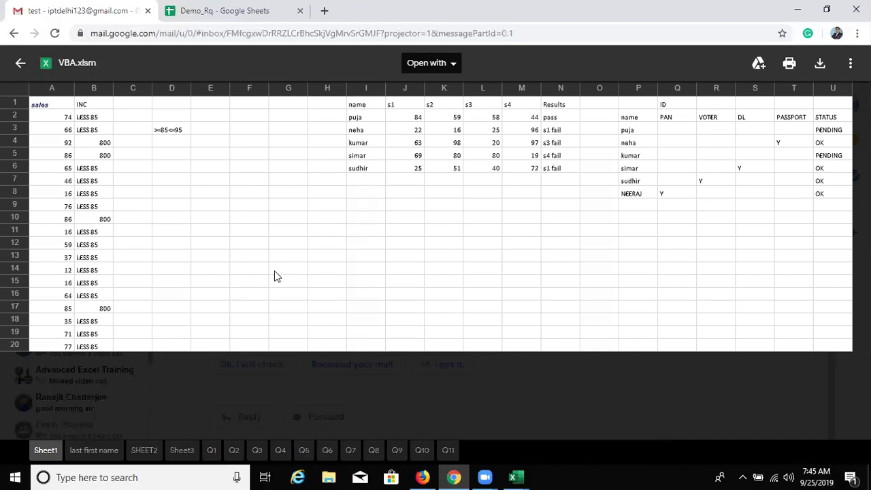
pyautogui.press('Escape')
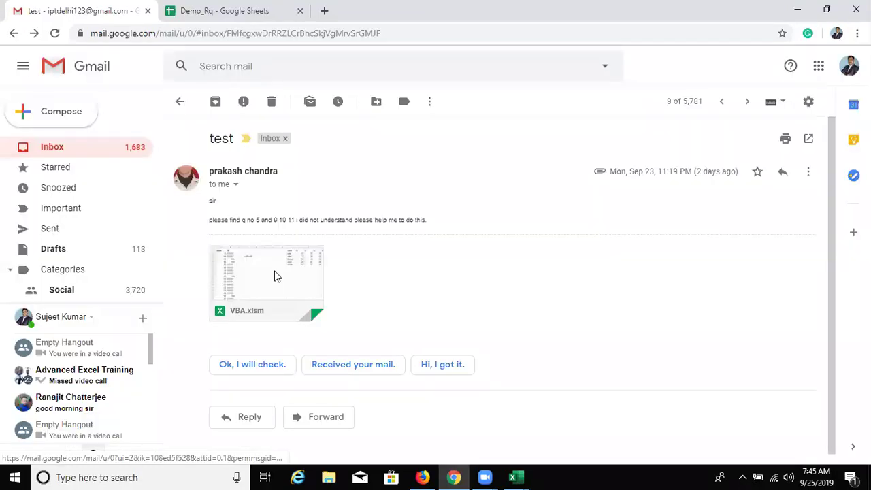
pyautogui.press('super+d')
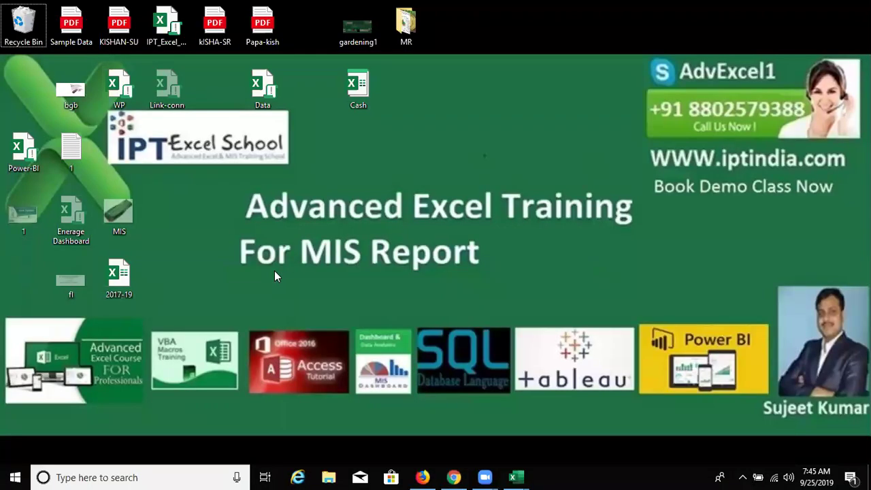